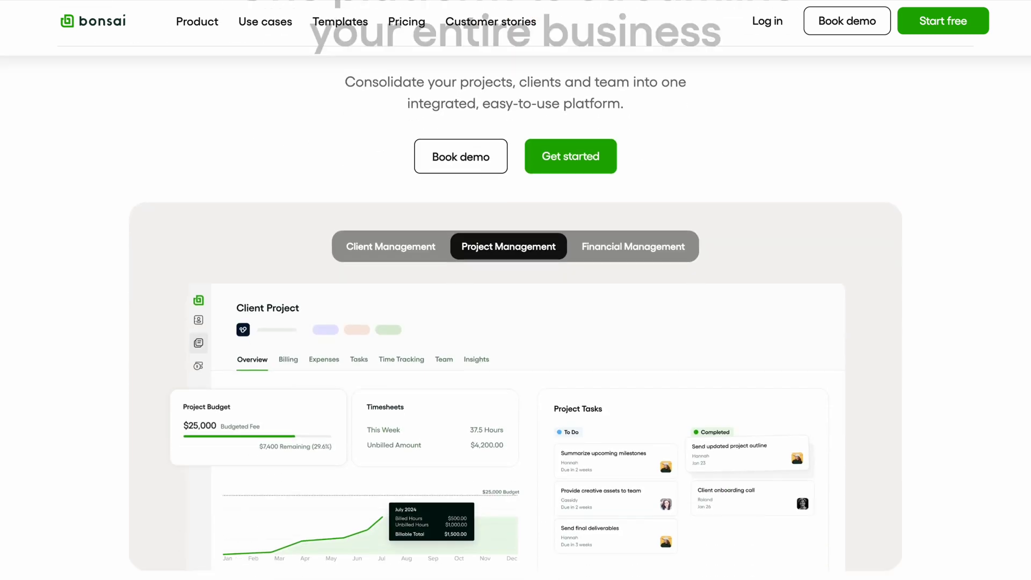
Look through the Bonsai homepage's project management and client management feature sections.
scroll(515, 290, down, 12)
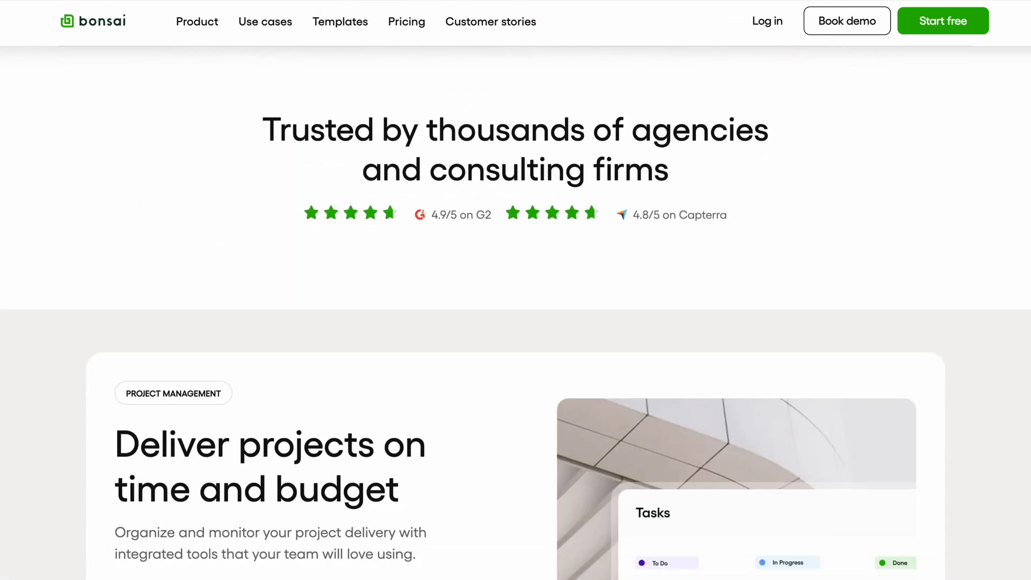
scroll(516, 290, down, 11)
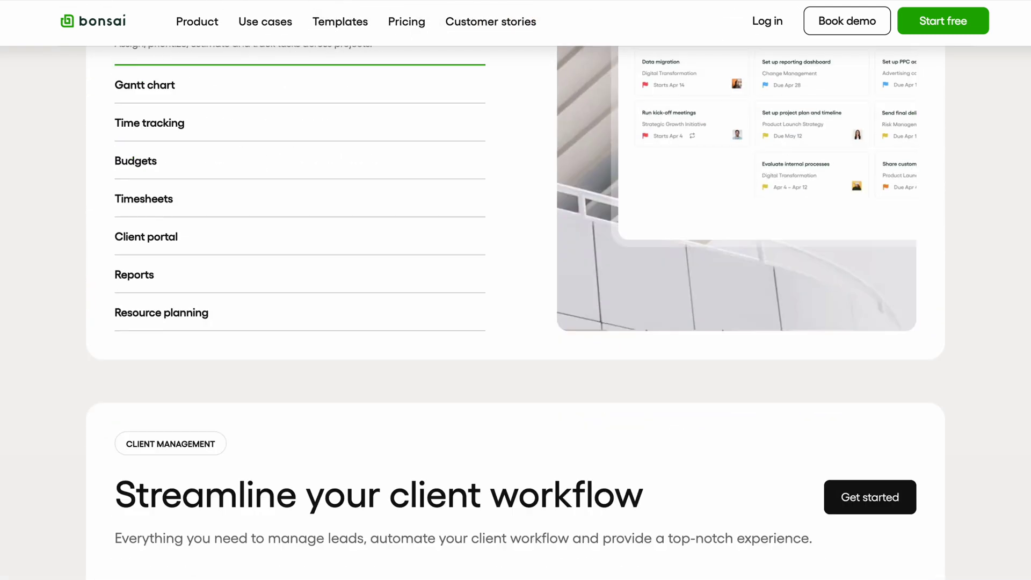
scroll(515, 290, down, 10)
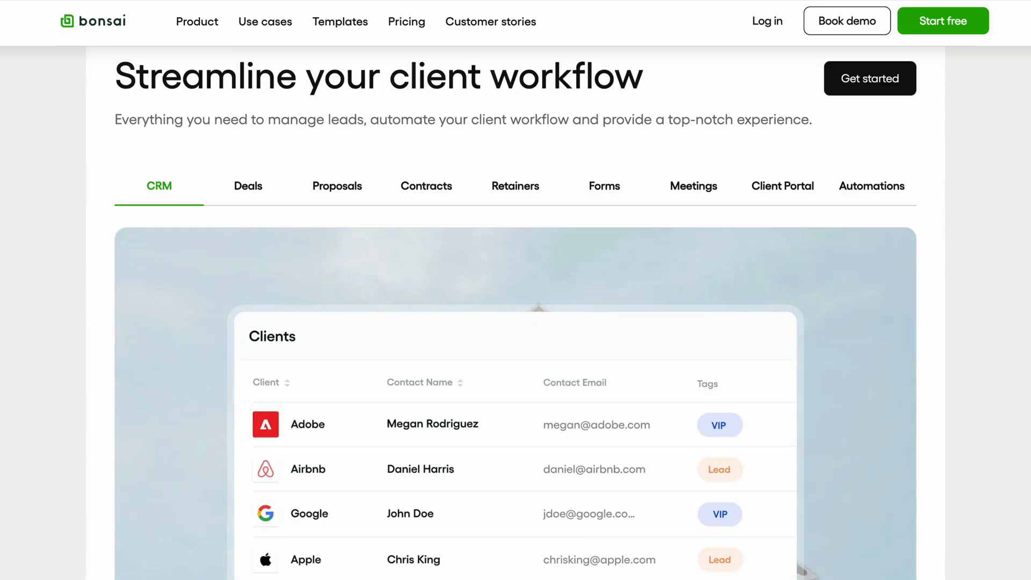
scroll(515, 290, down, 1)
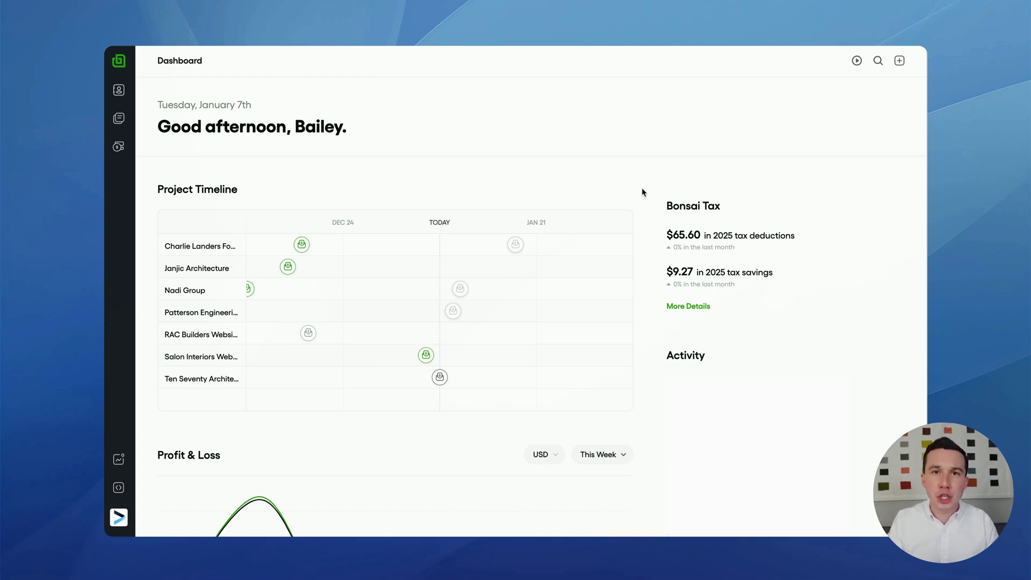
Review the dashboard's project timeline, Profit & Loss, Time Tracked and My Tasks sections.
scroll(642, 191, down, 5)
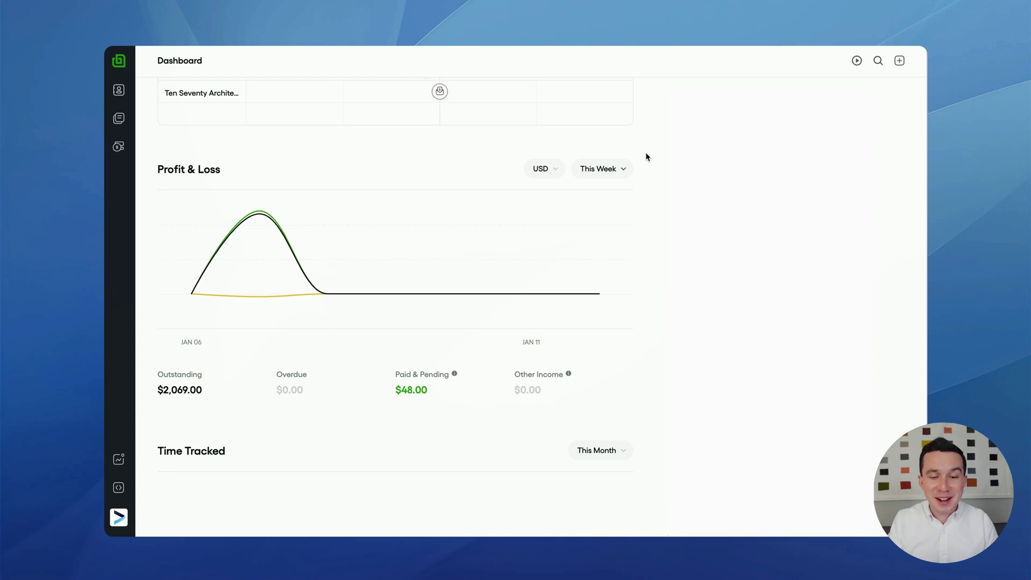
scroll(646, 154, down, 6)
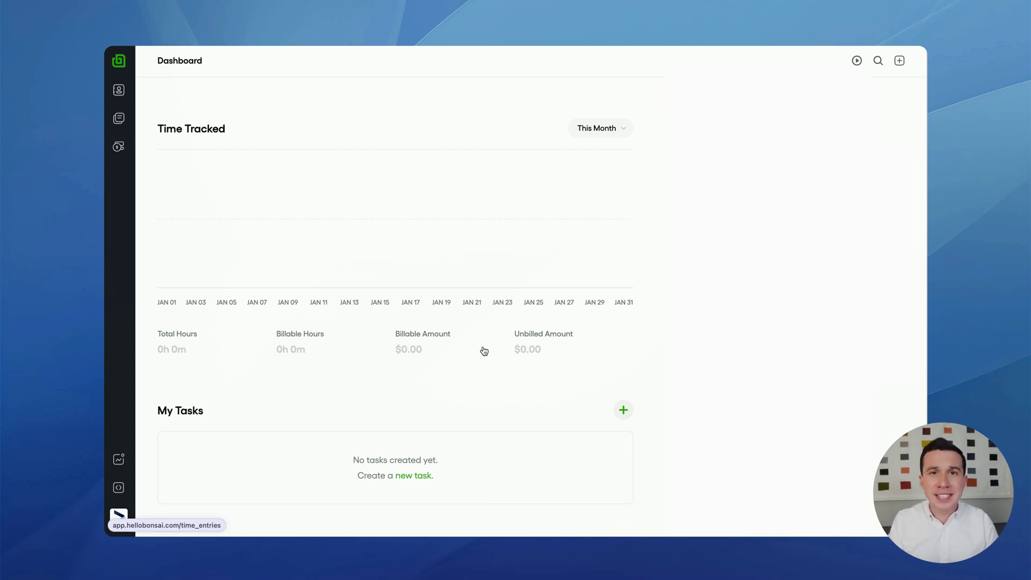
scroll(484, 351, down, 1)
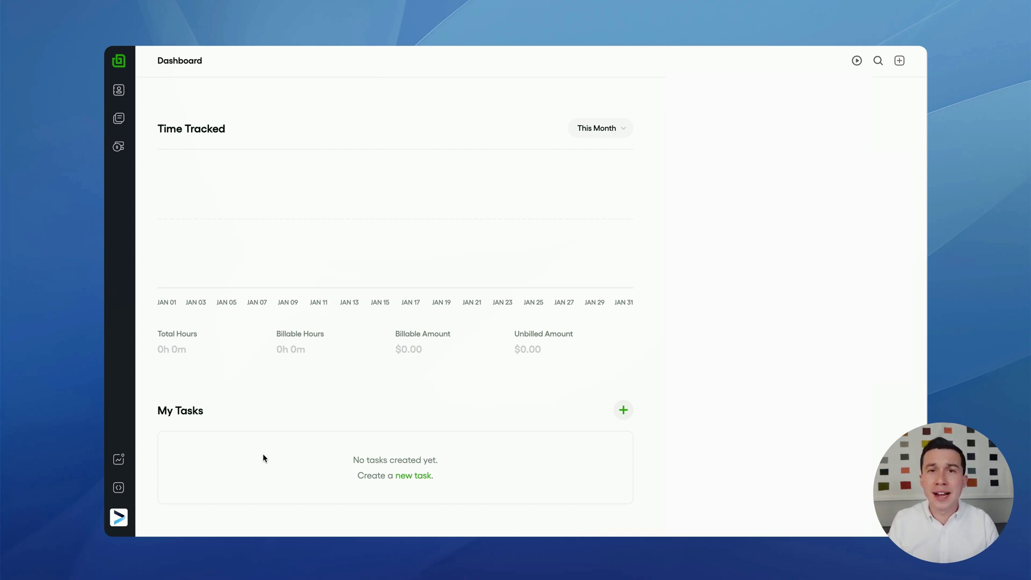
Open the Projects board, look across its pipeline stages and check the options under Financial Management.
click(120, 89)
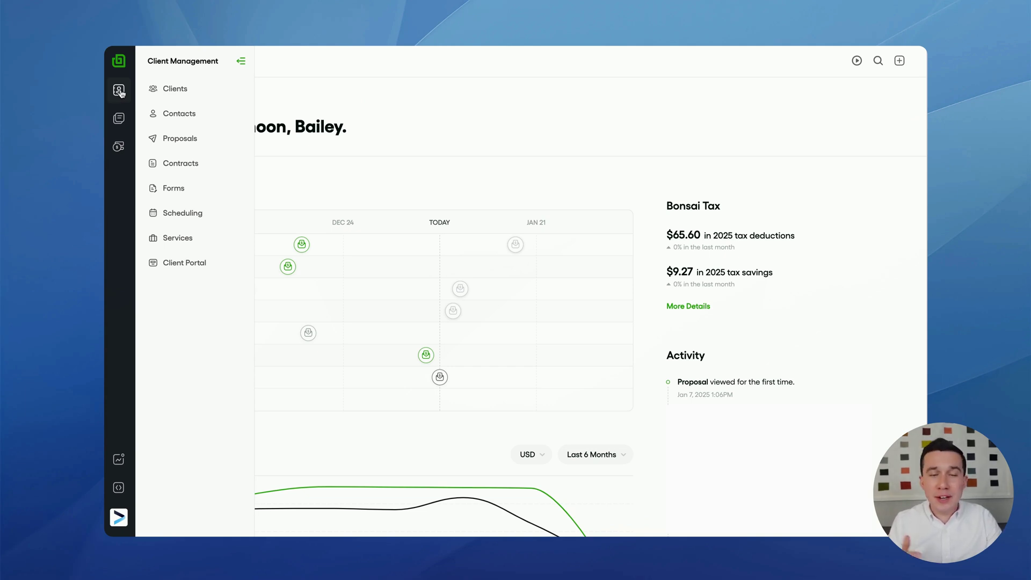
click(119, 119)
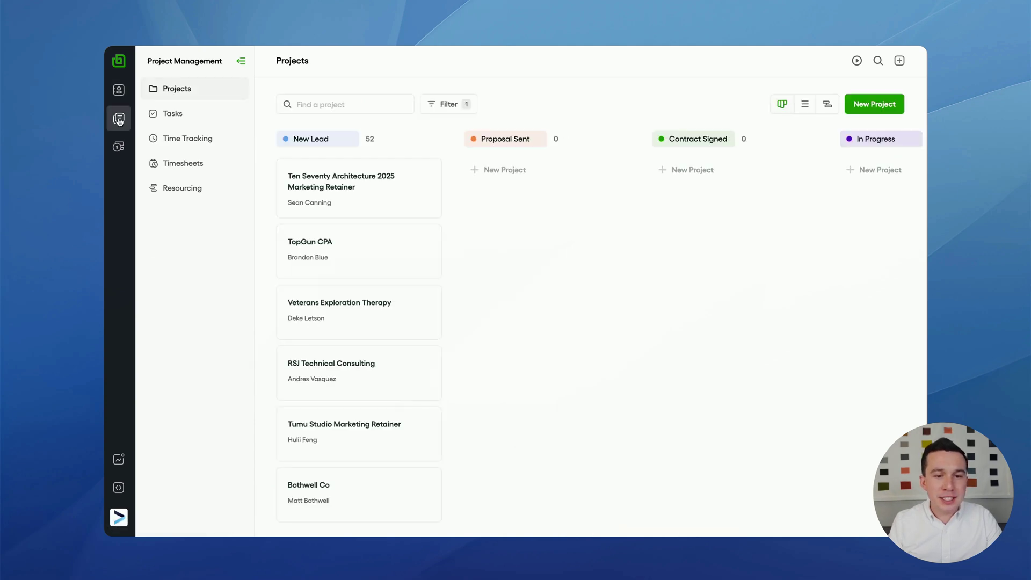
scroll(381, 294, right, 5)
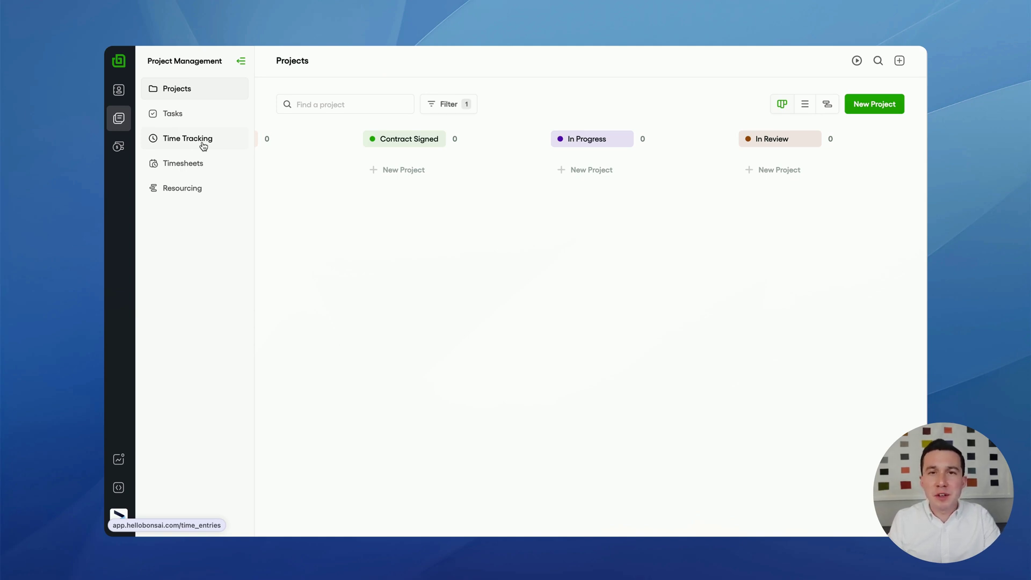
mouse_move(121, 149)
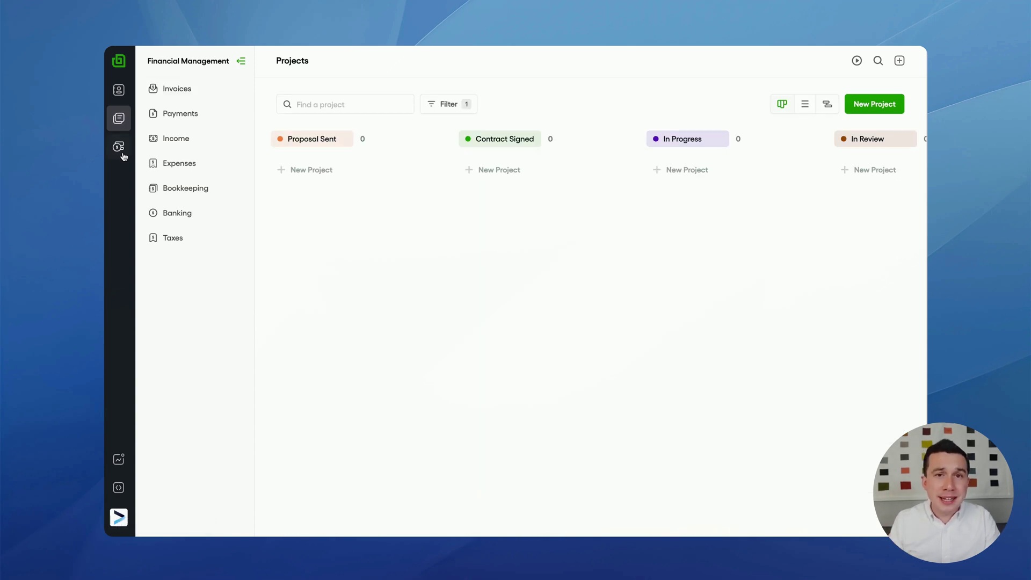
mouse_move(119, 118)
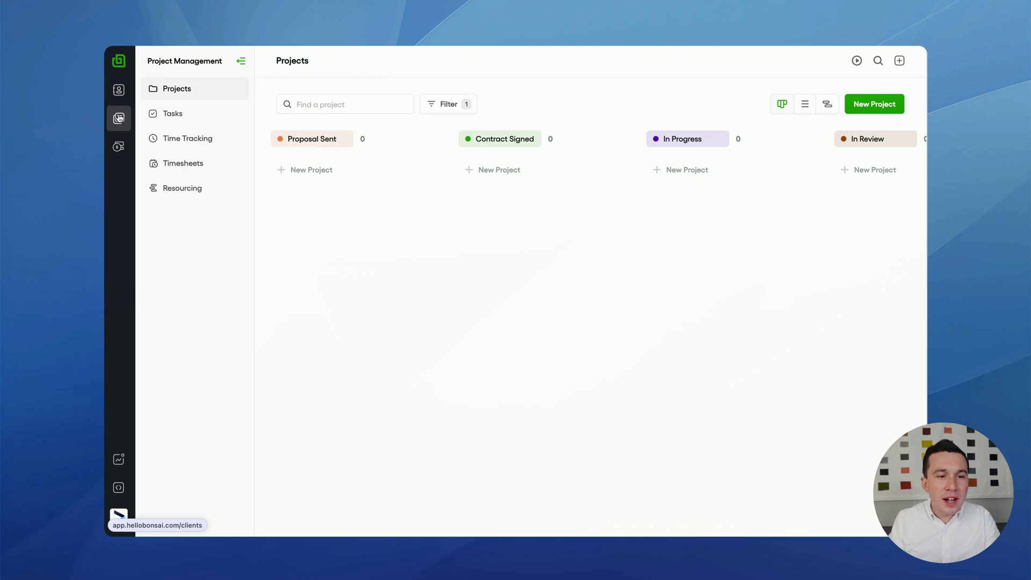
mouse_move(118, 147)
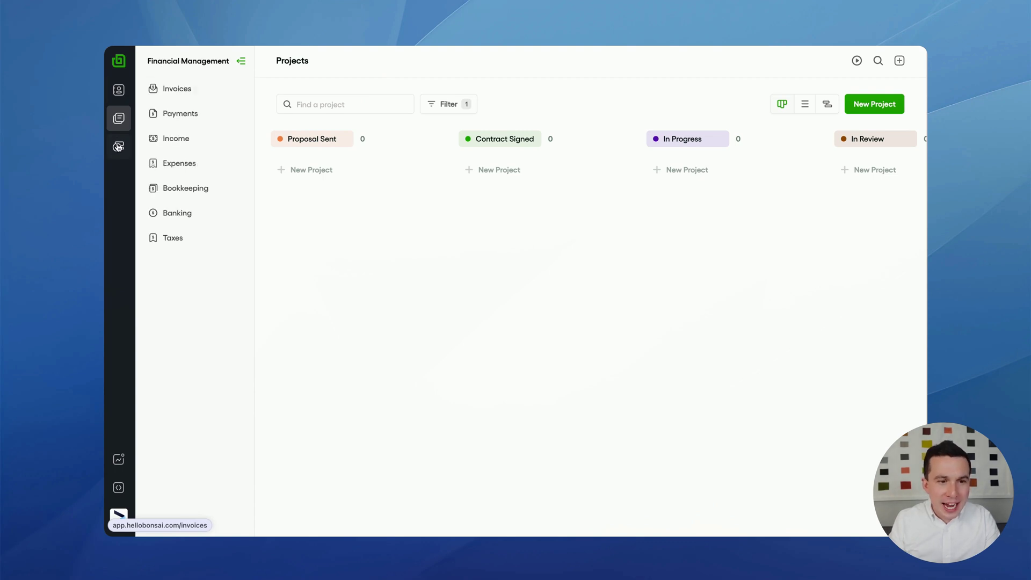
Open the Second Chance Dog Training proposal and read its introduction, Game Plan Overview and Why Us sections.
mouse_move(117, 90)
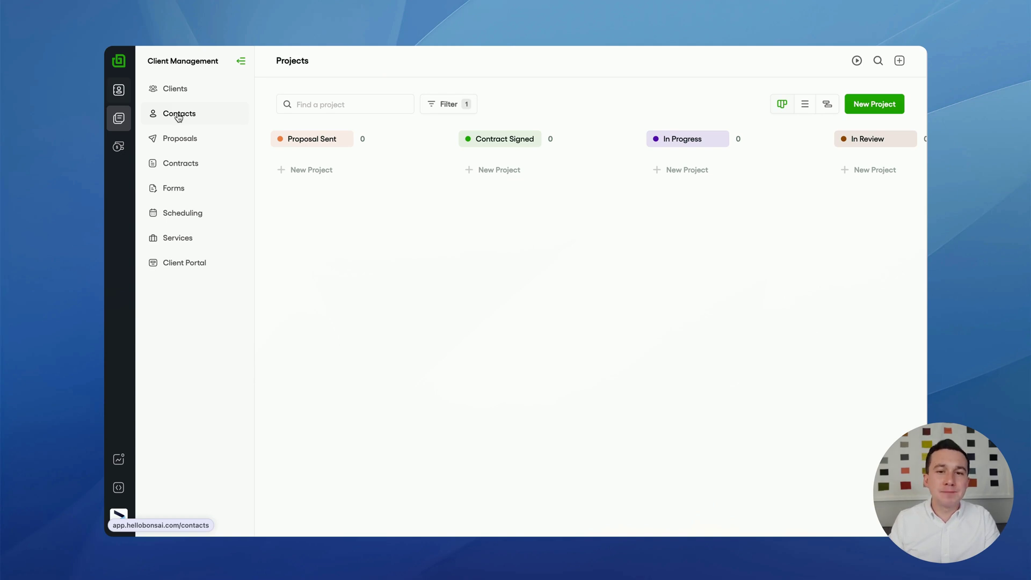
click(179, 135)
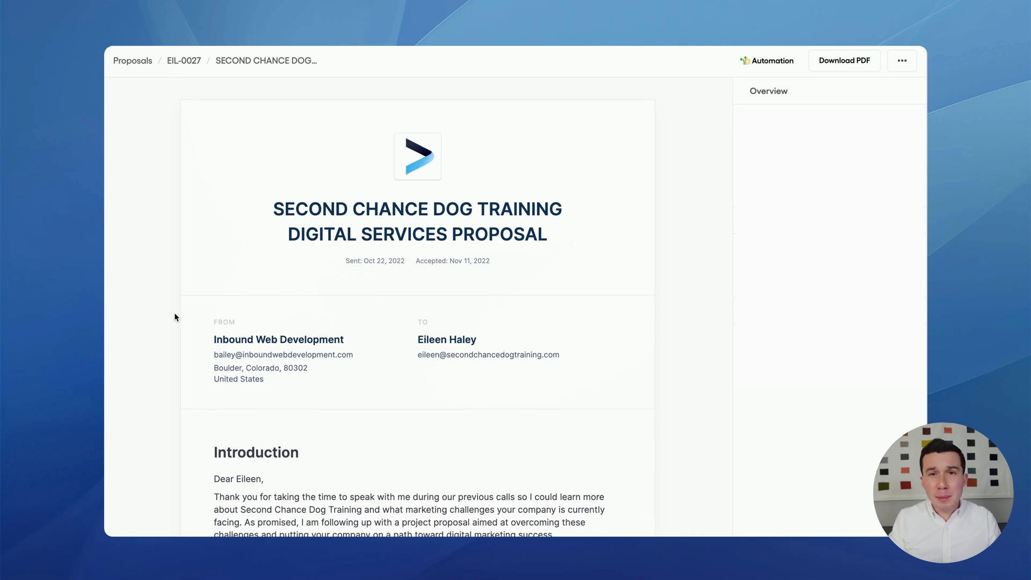
scroll(175, 317, down, 10)
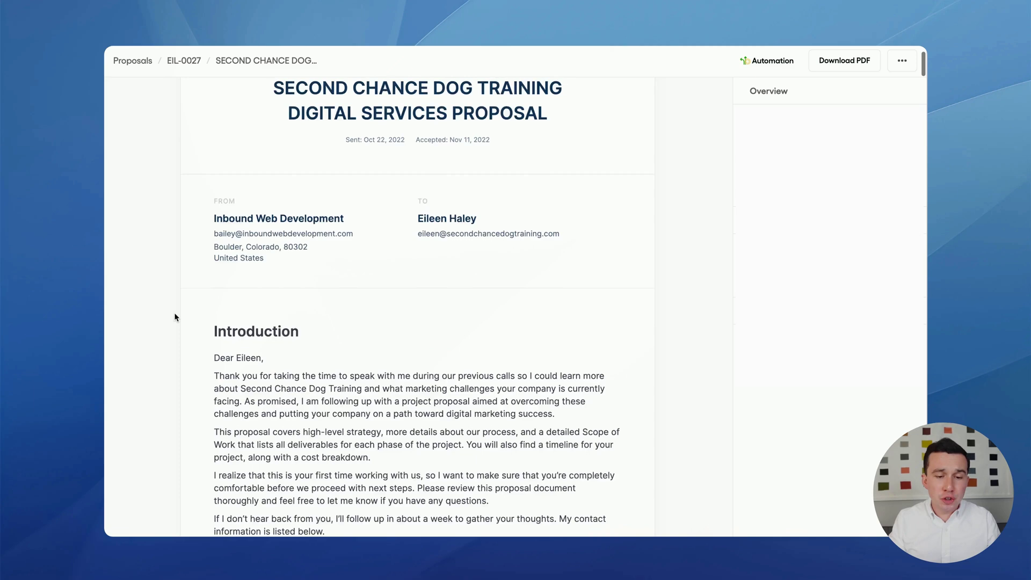
scroll(175, 317, down, 4)
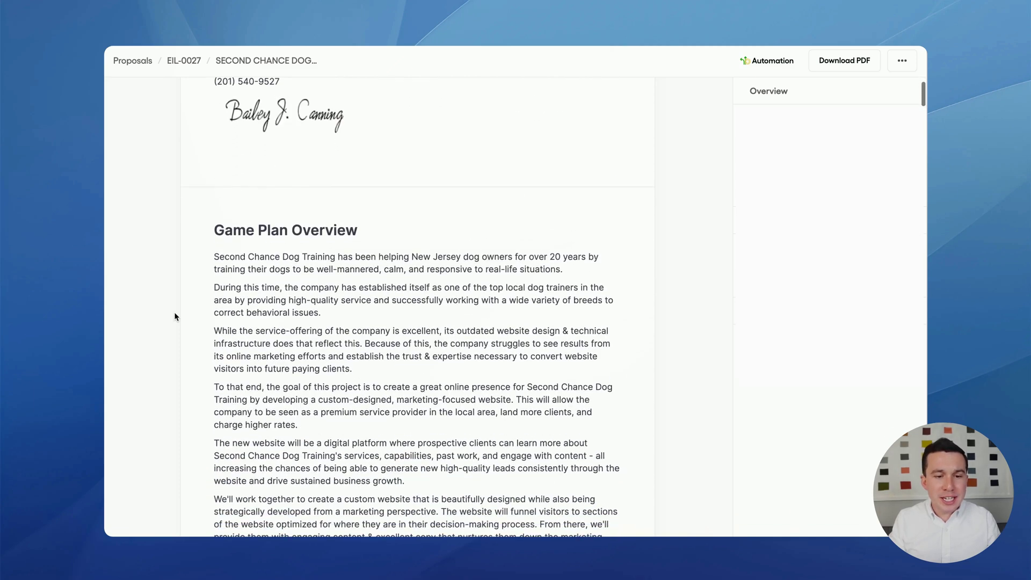
scroll(174, 314, down, 8)
scroll(175, 314, down, 7)
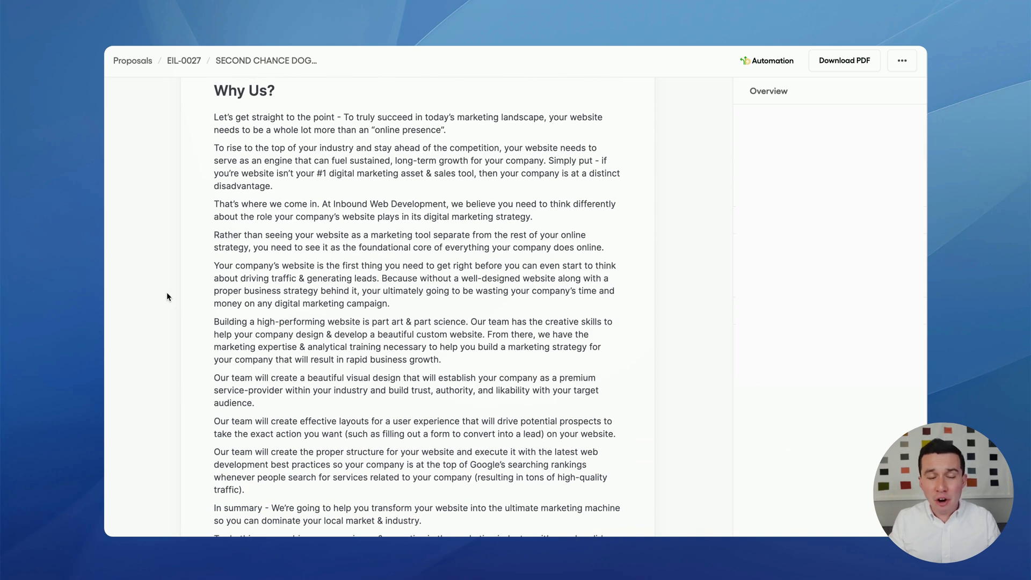
scroll(166, 296, down, 10)
scroll(167, 296, up, 2)
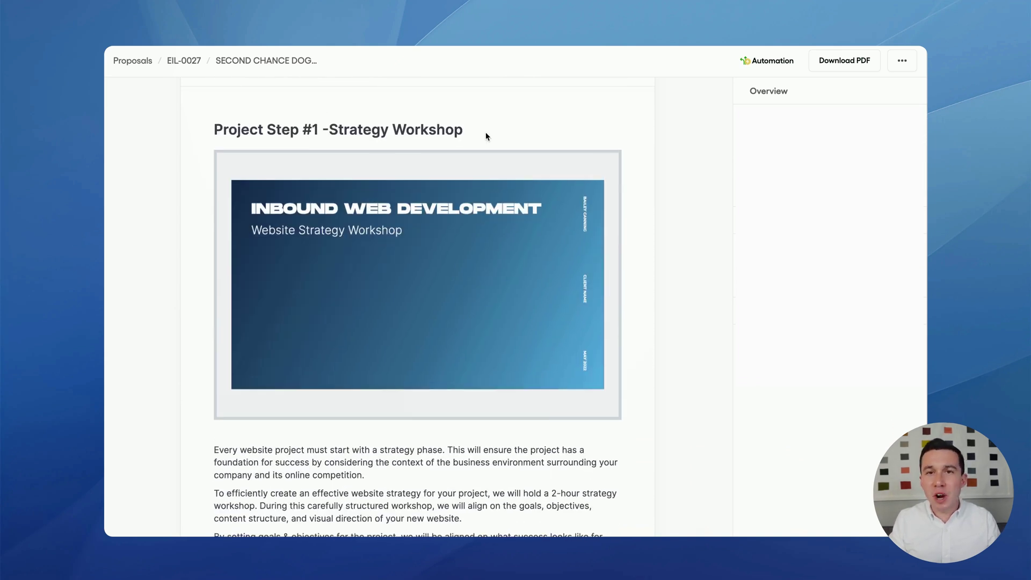
Read through the proposal's project step sections, from the strategy workshop to Management & Marketing.
scroll(168, 329, down, 10)
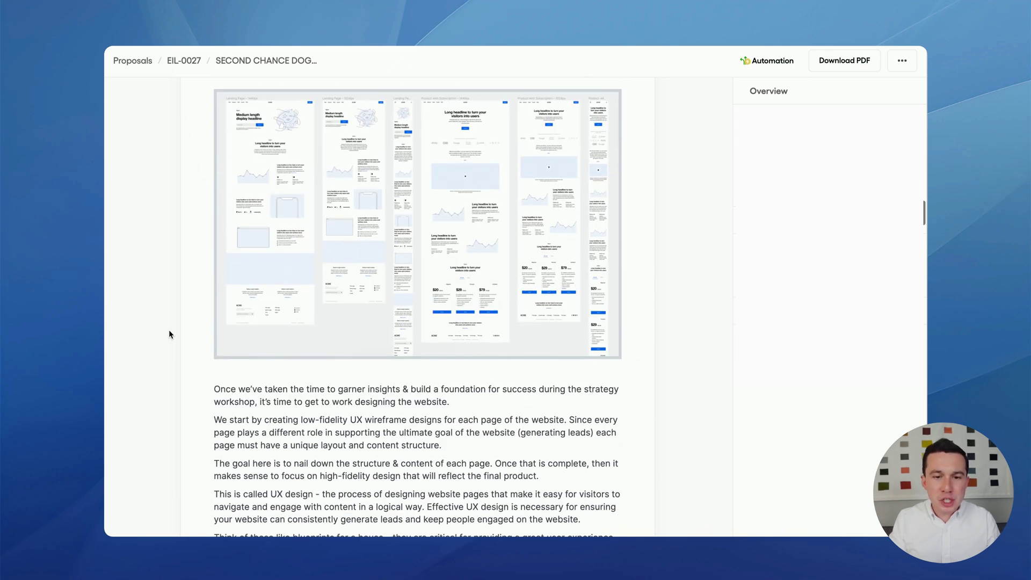
scroll(169, 331, down, 15)
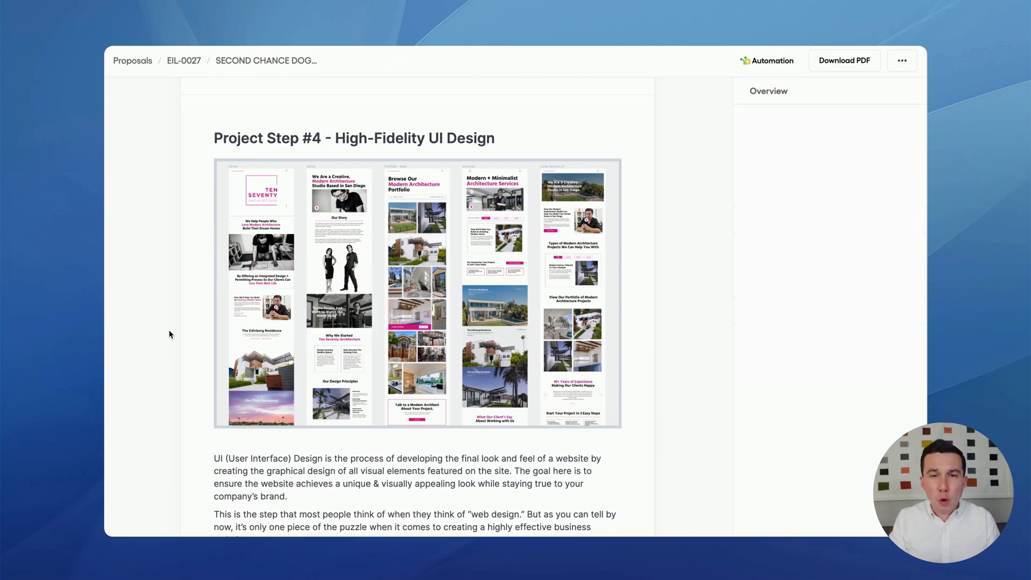
scroll(169, 331, down, 12)
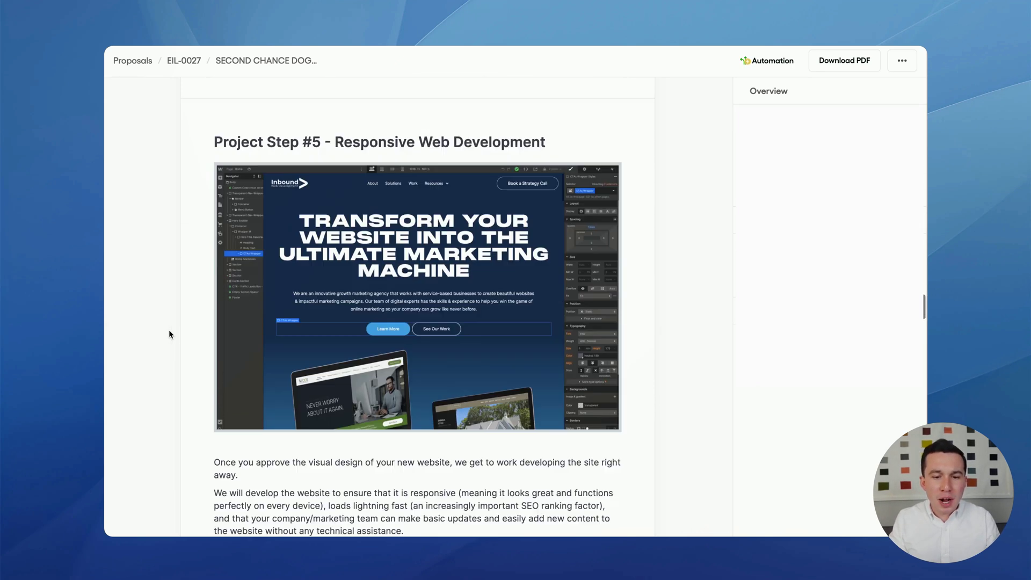
scroll(168, 331, down, 10)
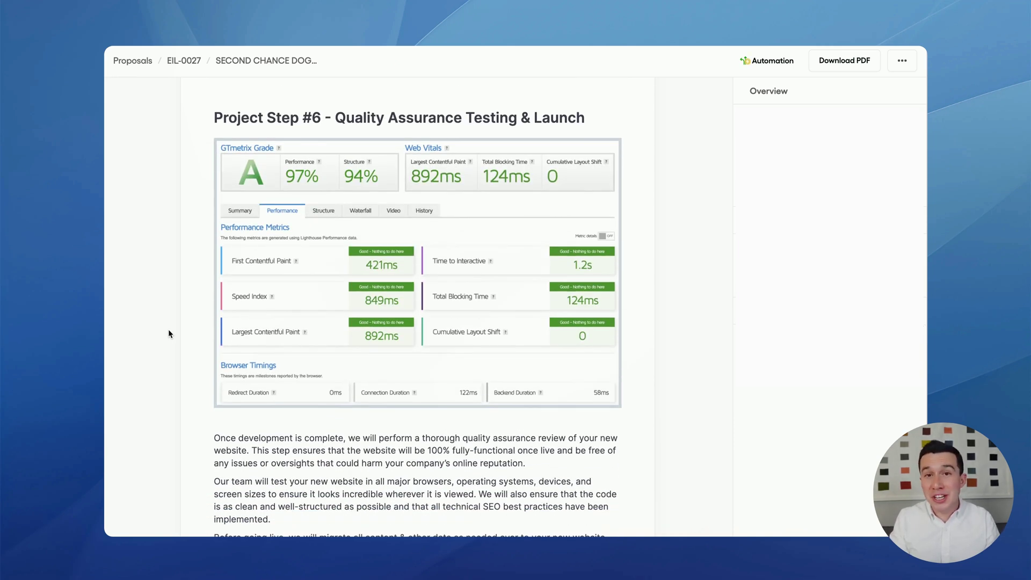
scroll(169, 334, down, 1)
scroll(168, 334, down, 5)
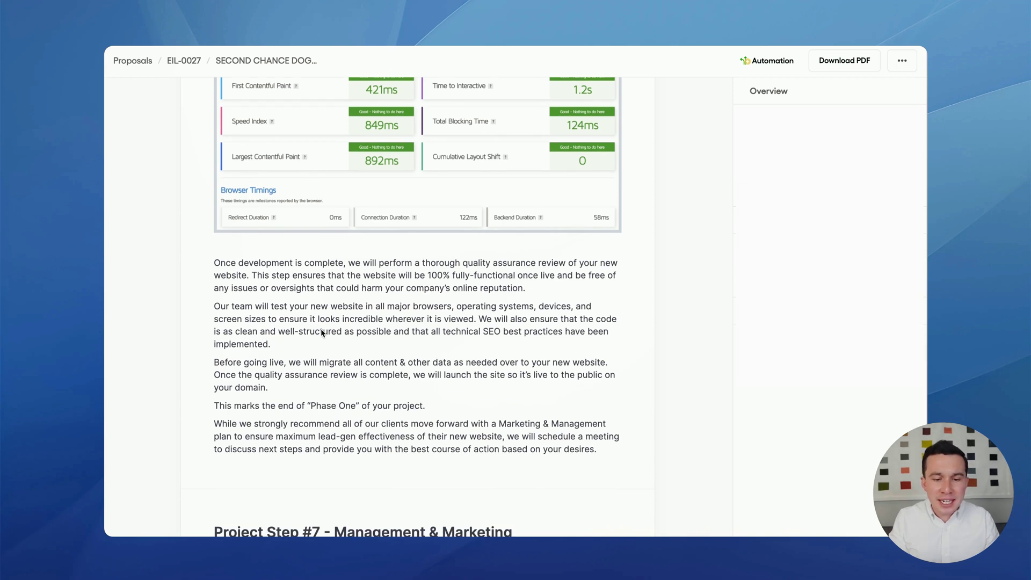
scroll(182, 316, down, 15)
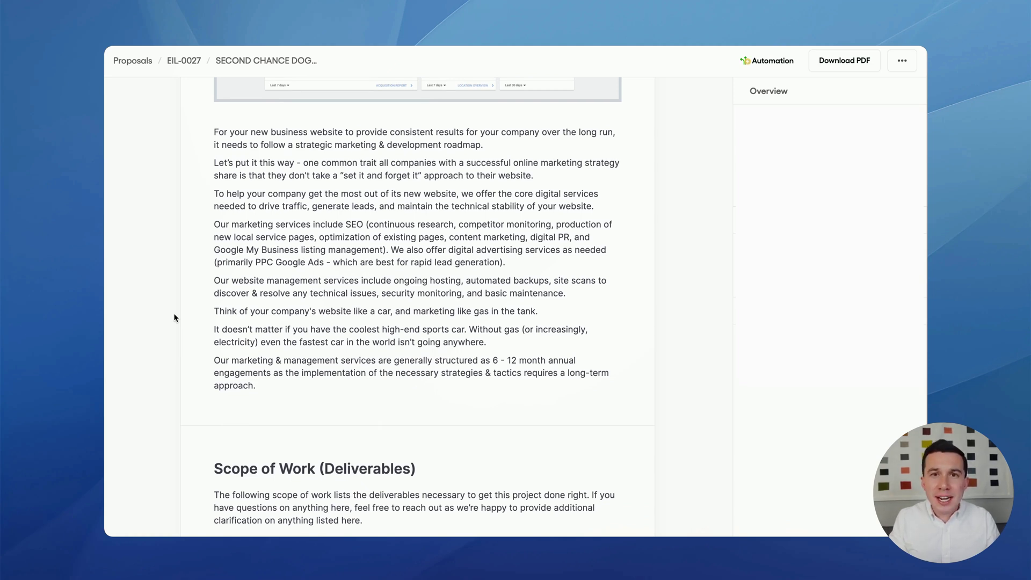
Examine the proposal's Scope of Work deliverables, from strategy through quality assurance and launch.
scroll(173, 318, down, 7)
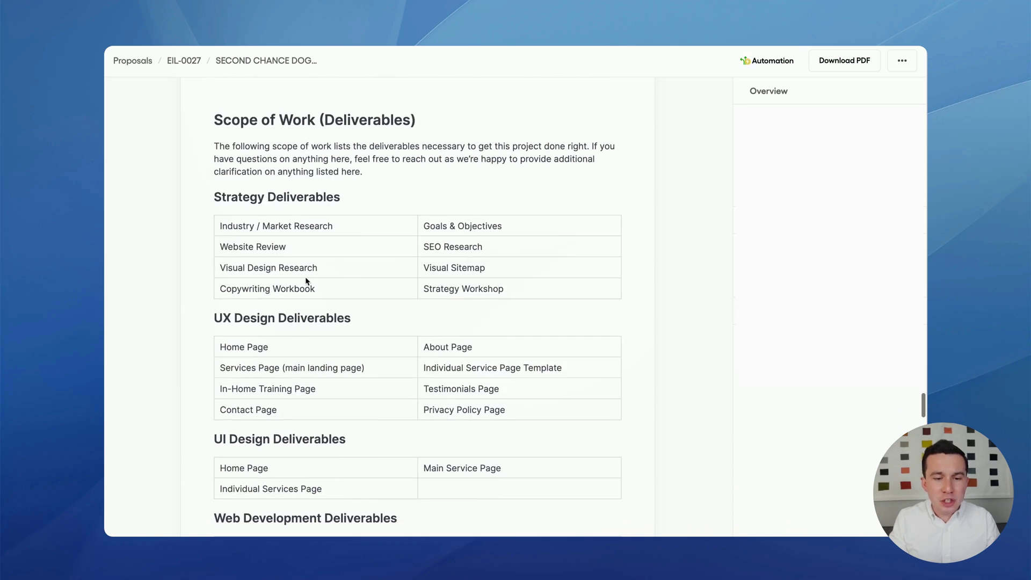
scroll(305, 277, down, 4)
scroll(305, 277, down, 3)
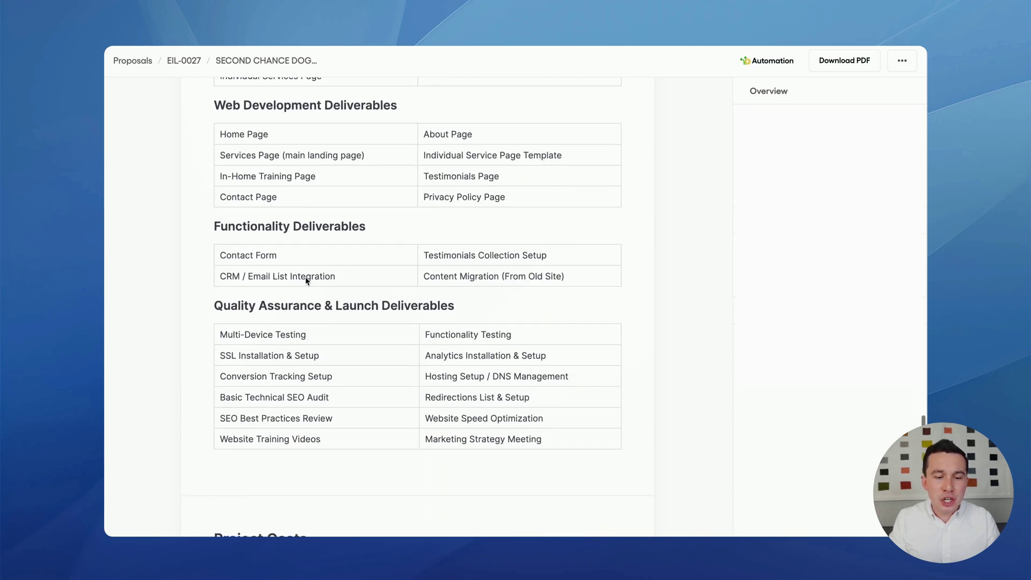
scroll(307, 280, up, 1)
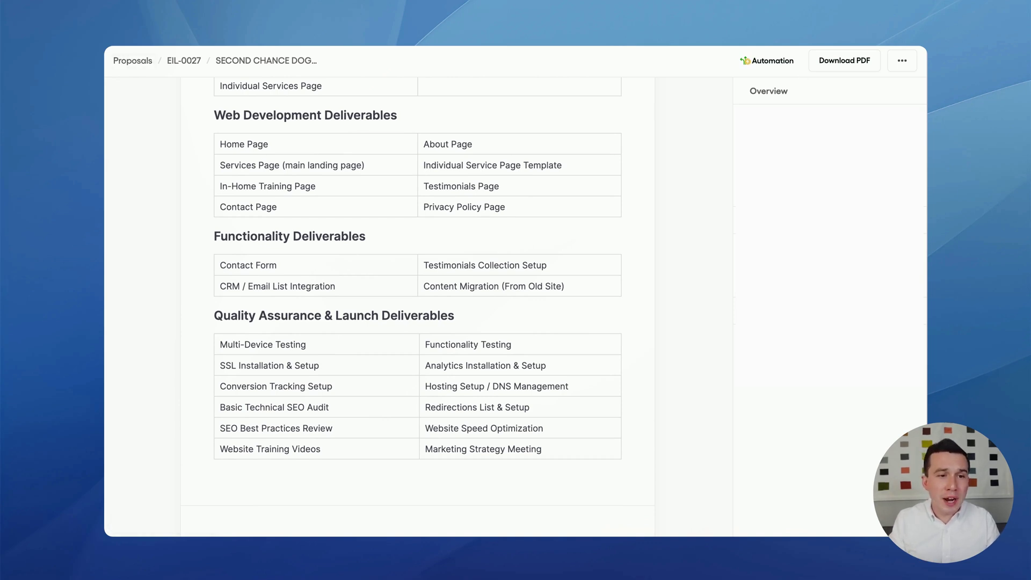
Return to the proposals list, start a new proposal and show only My Templates in the template gallery.
click(132, 60)
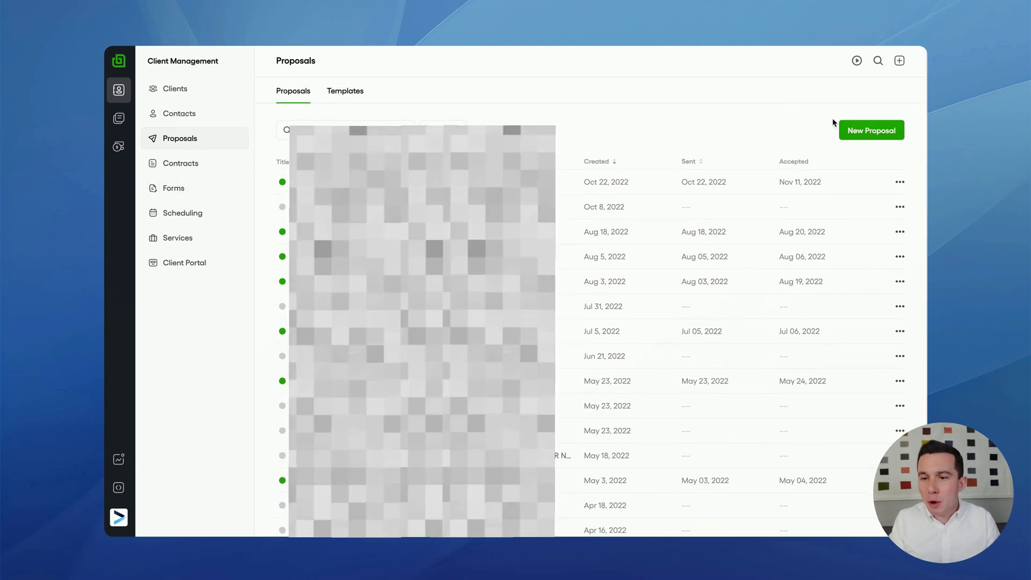
click(851, 131)
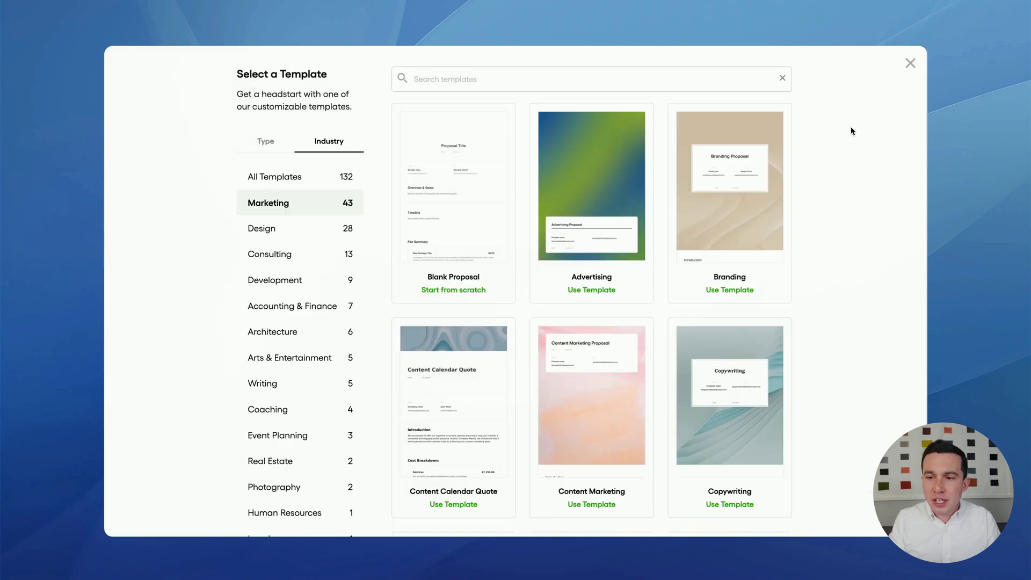
click(271, 232)
click(267, 142)
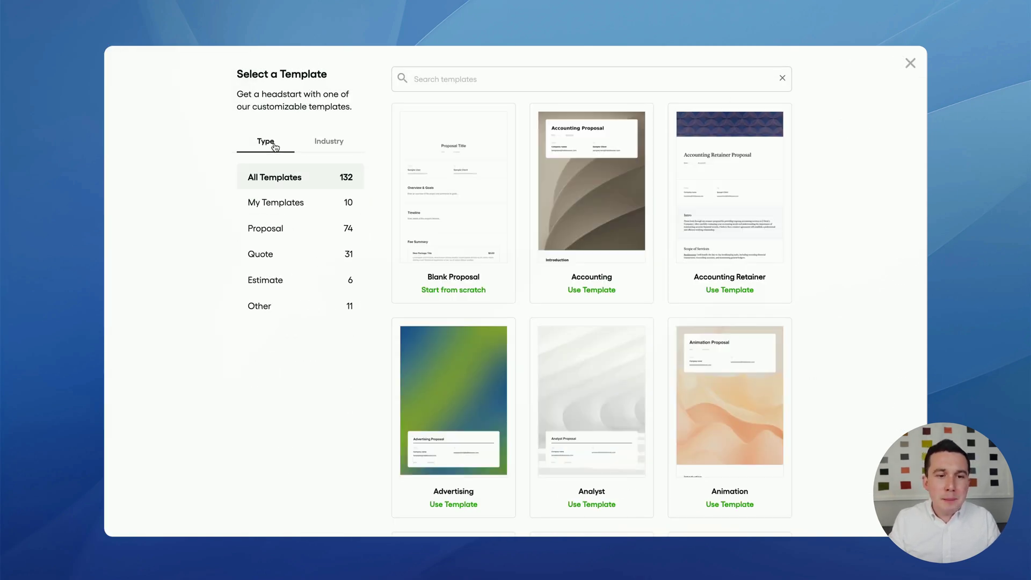
click(287, 203)
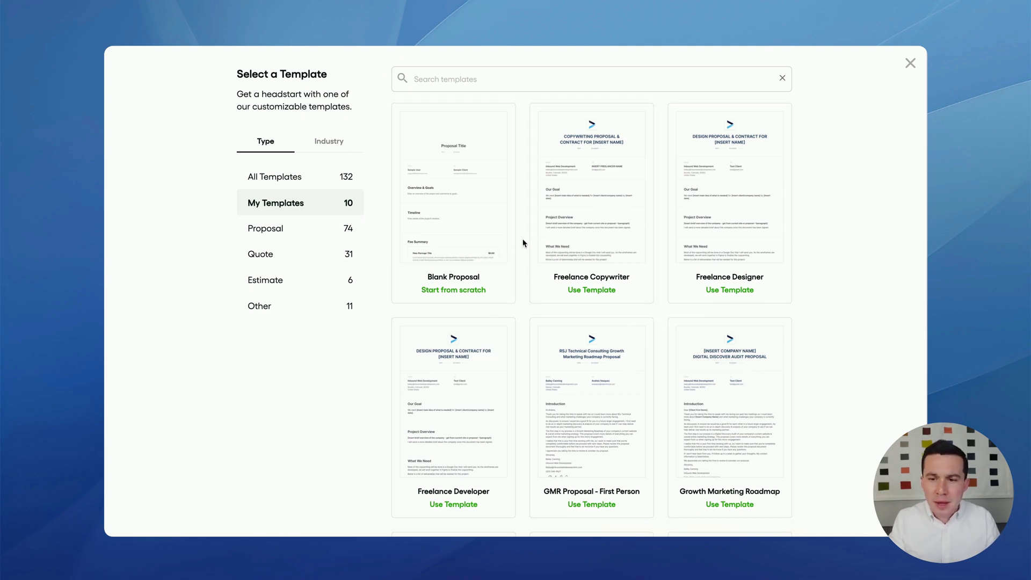
Look through the custom proposal templates and close the template gallery without choosing one.
scroll(523, 243, down, 4)
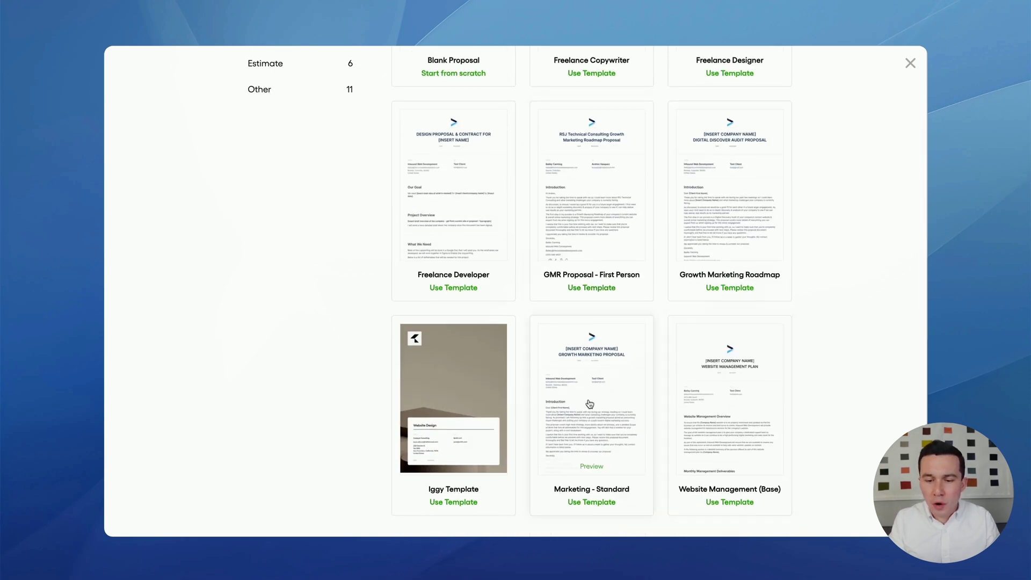
scroll(601, 409, up, 4)
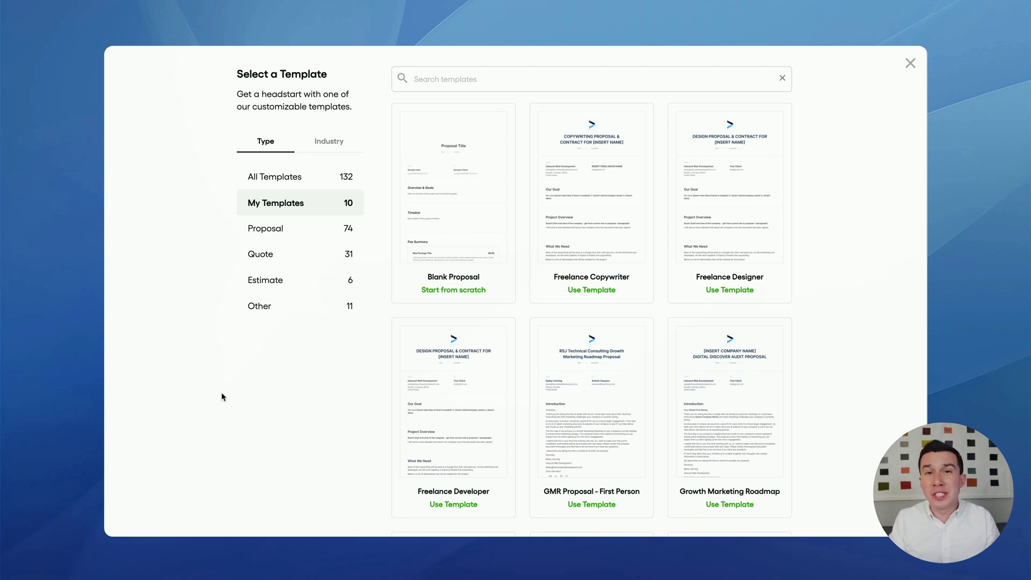
click(910, 63)
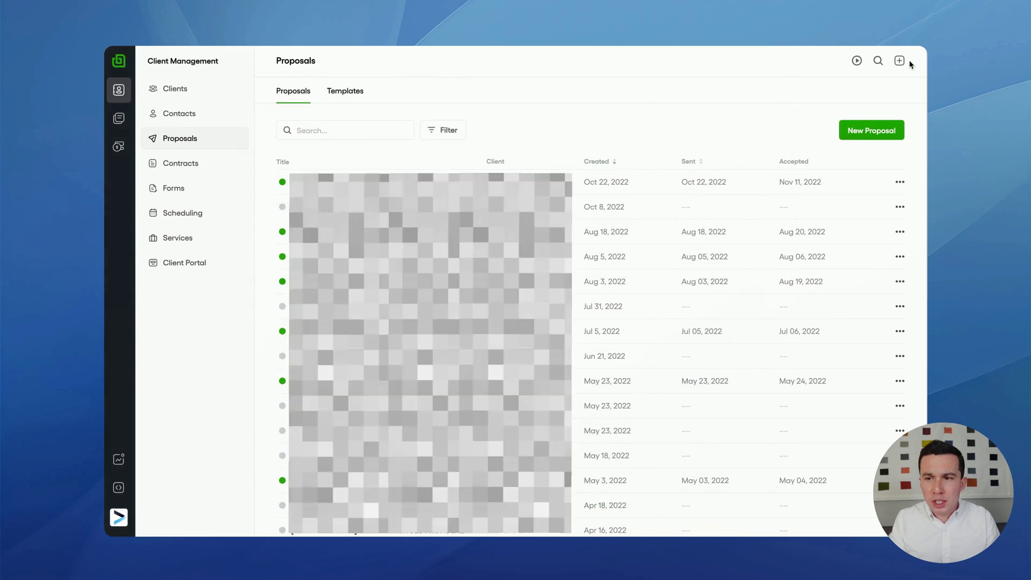
Open the contracts list and look through the custom contracts.
click(204, 163)
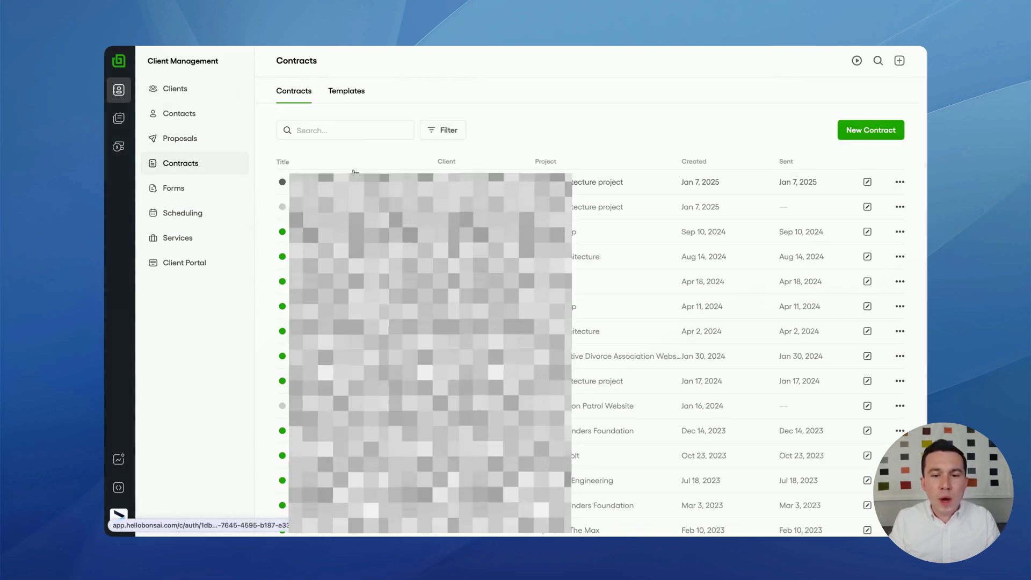
click(353, 173)
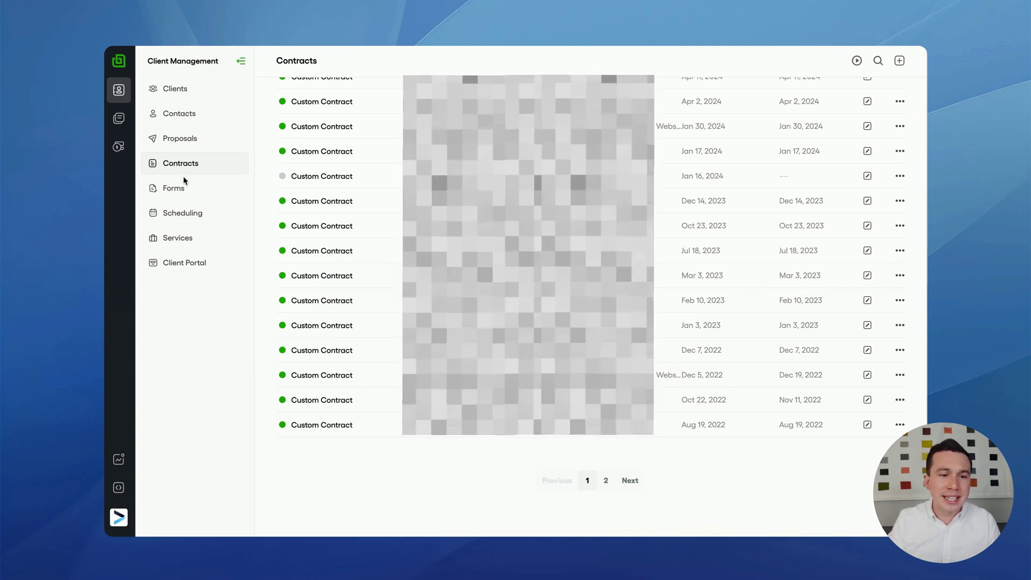
Read through the questions in the Post Website Project Feedback Form, return to the forms list and open Scheduling.
click(182, 187)
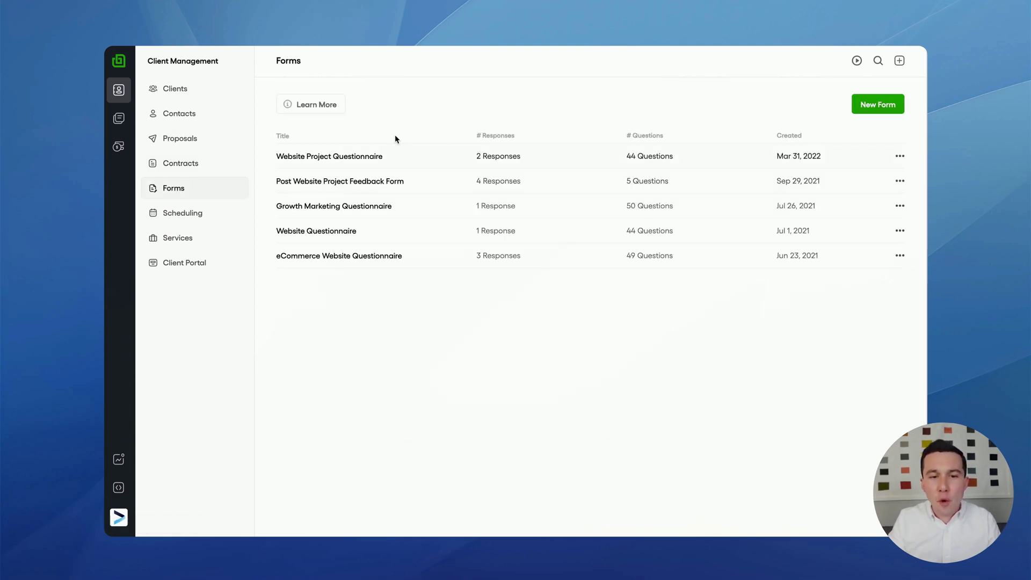
click(348, 181)
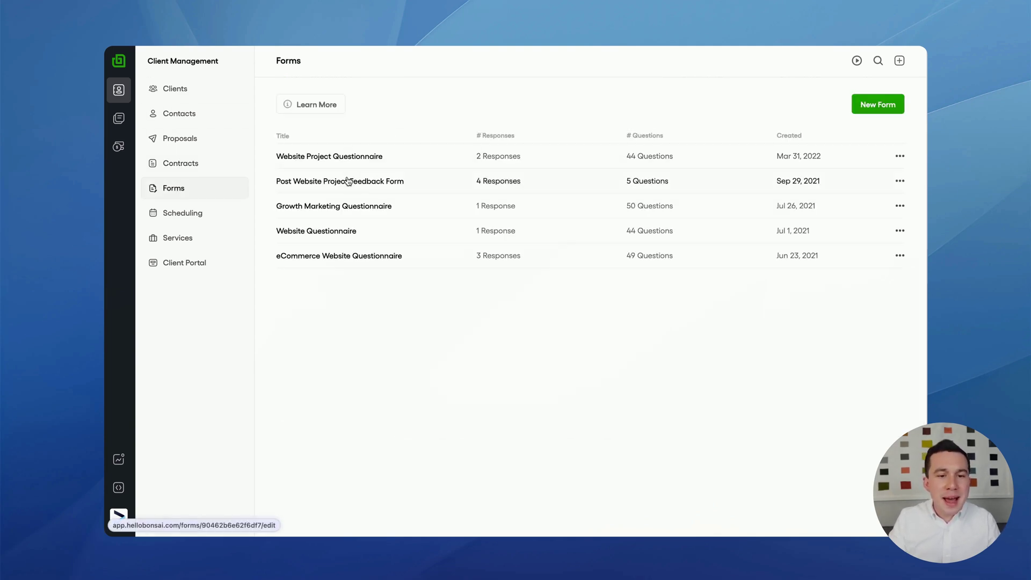
scroll(412, 332, down, 7)
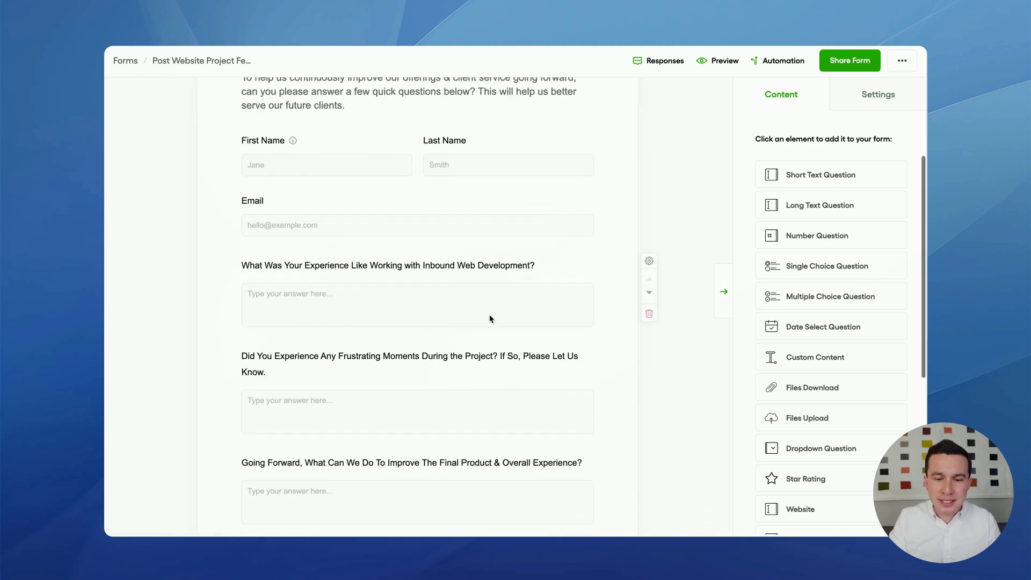
scroll(502, 322, down, 5)
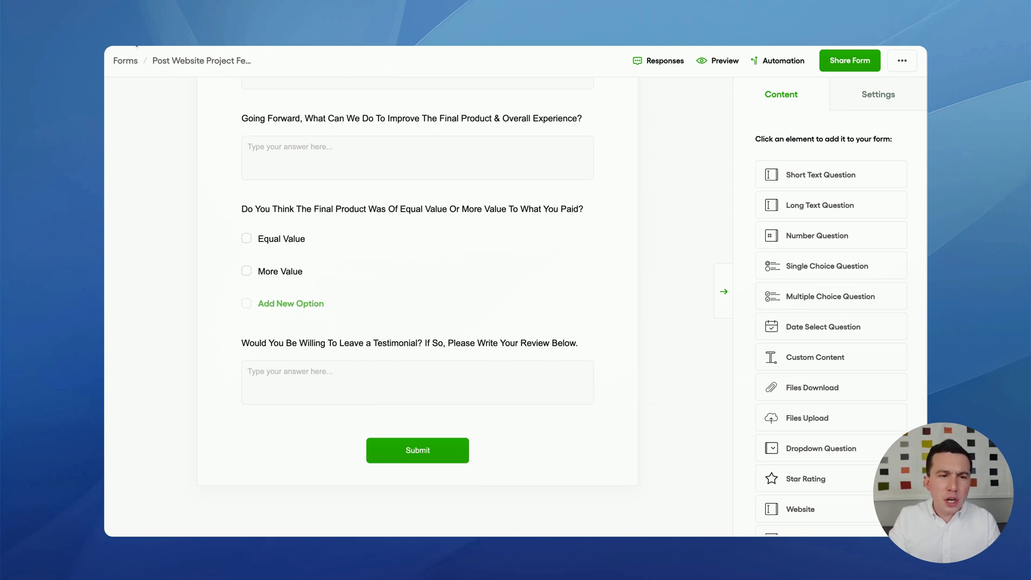
click(125, 61)
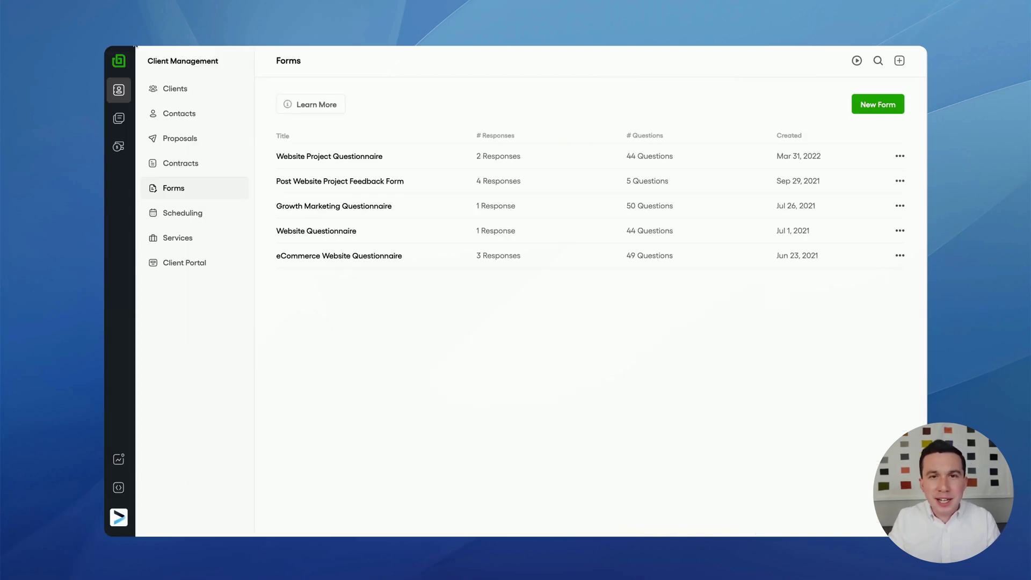
click(221, 218)
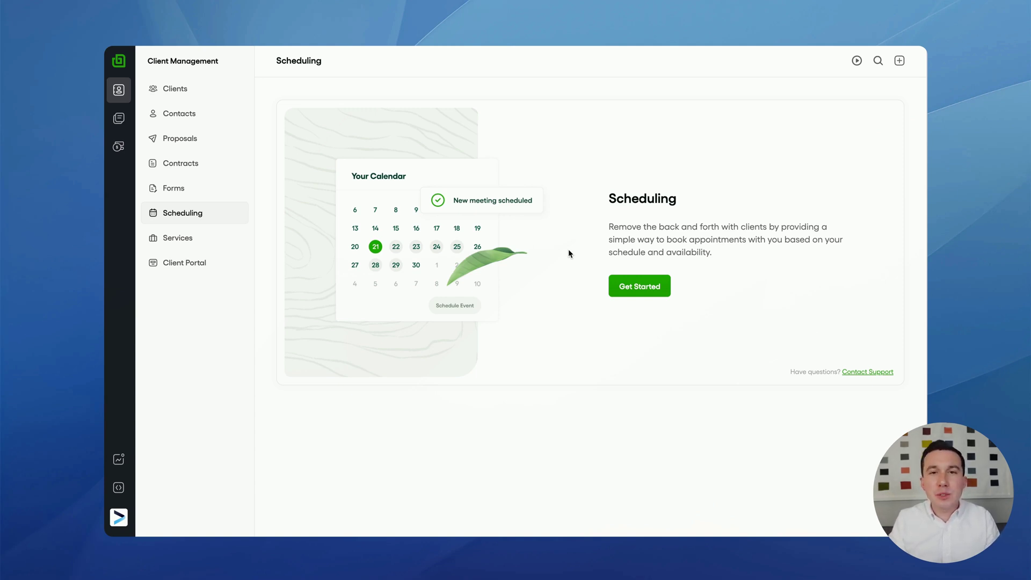
Go to the invoices and create a new single invoice for a client's Consulting project.
click(119, 146)
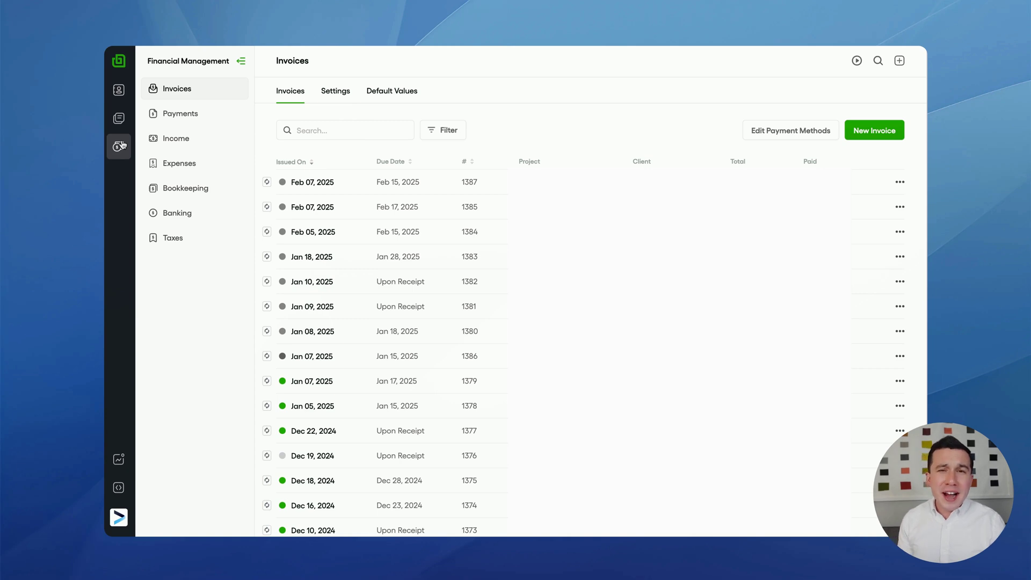
click(870, 131)
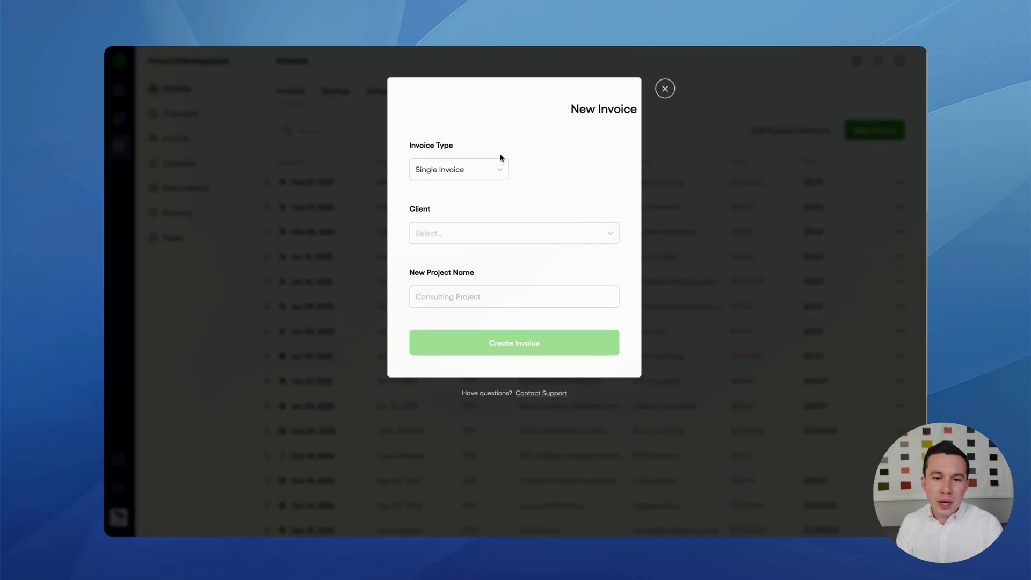
click(496, 164)
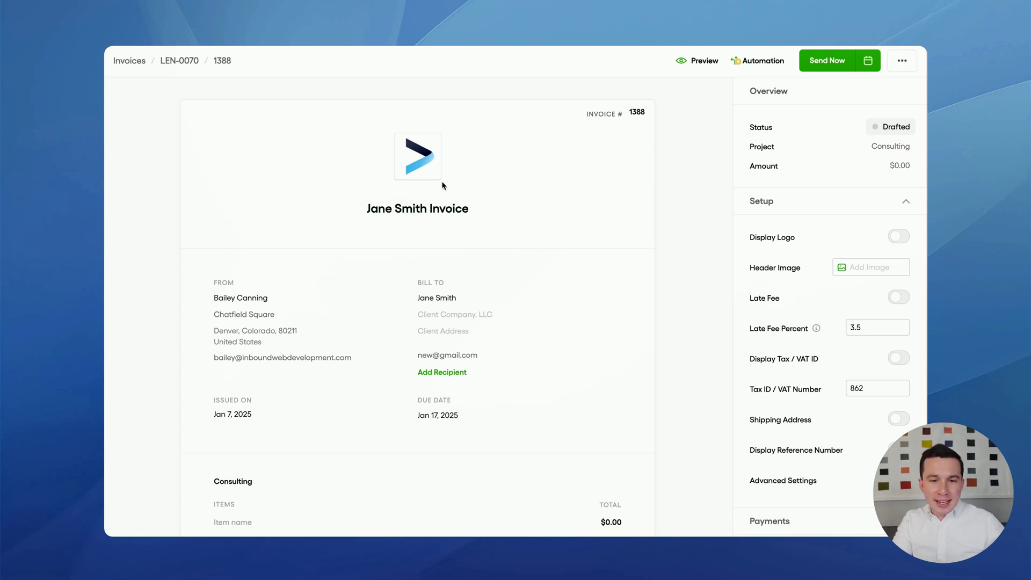
Add two empty item rows to the Consulting section of the invoice.
mouse_move(433, 170)
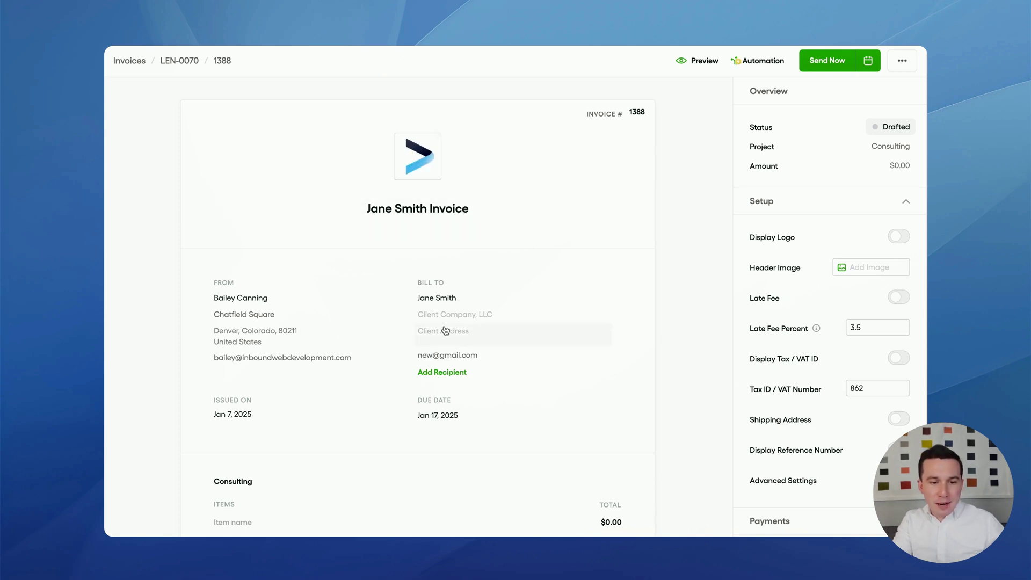
scroll(481, 403, down, 5)
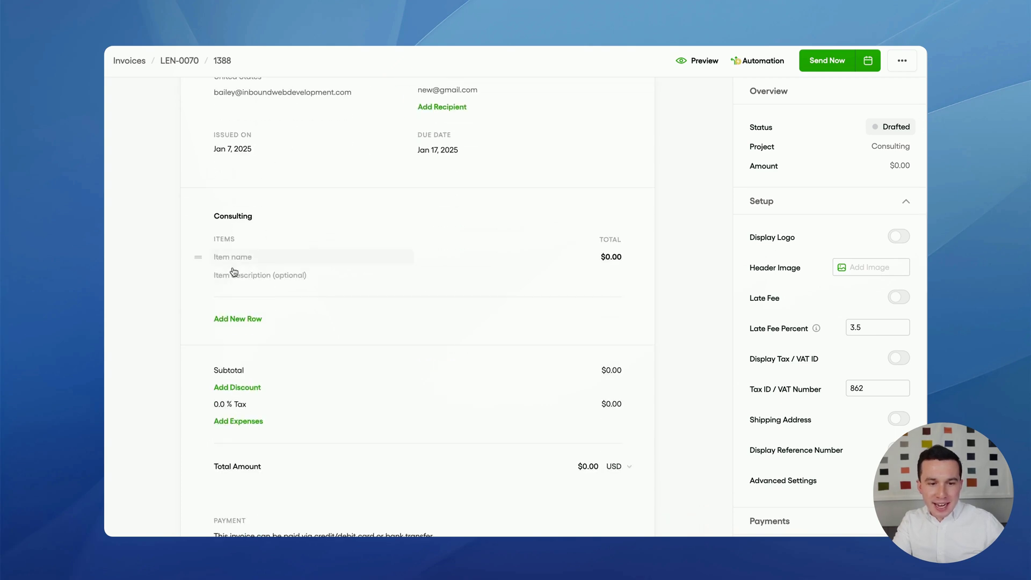
click(235, 321)
click(243, 375)
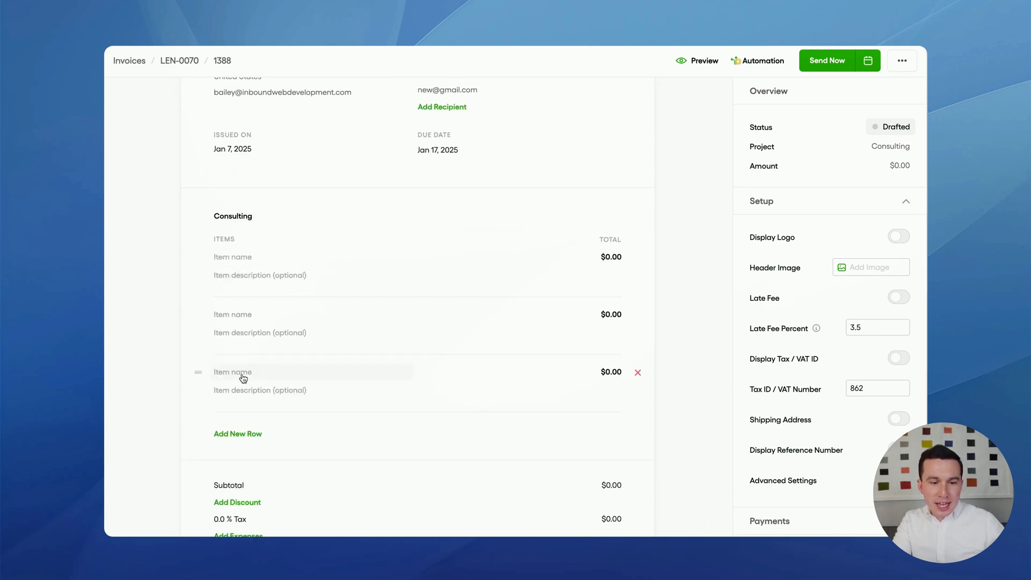
Review the draft invoice's totals, payment terms, late fees, notes and attachments, and start sending it.
scroll(241, 382, down, 1)
scroll(269, 363, down, 5)
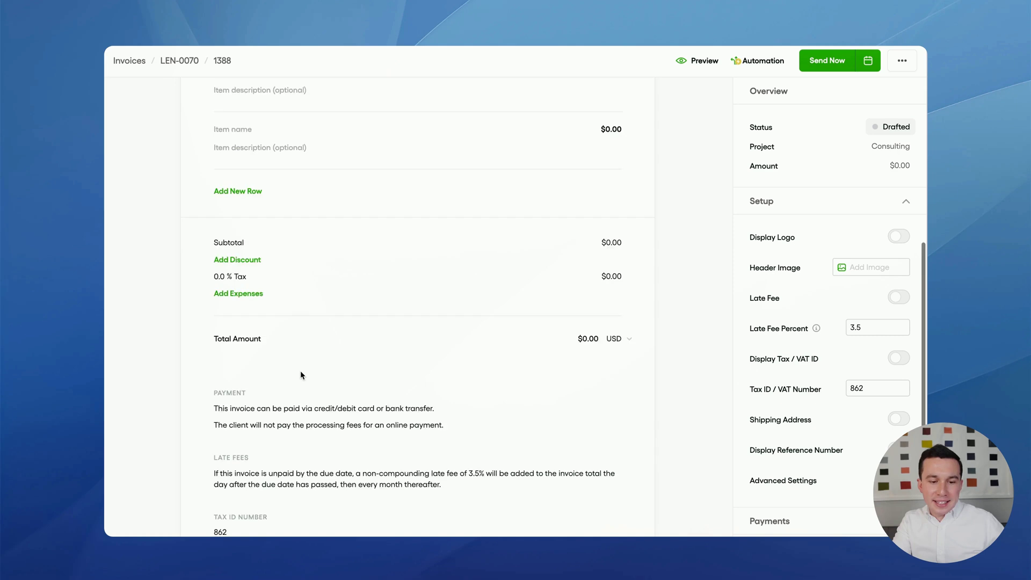
scroll(381, 424, down, 3)
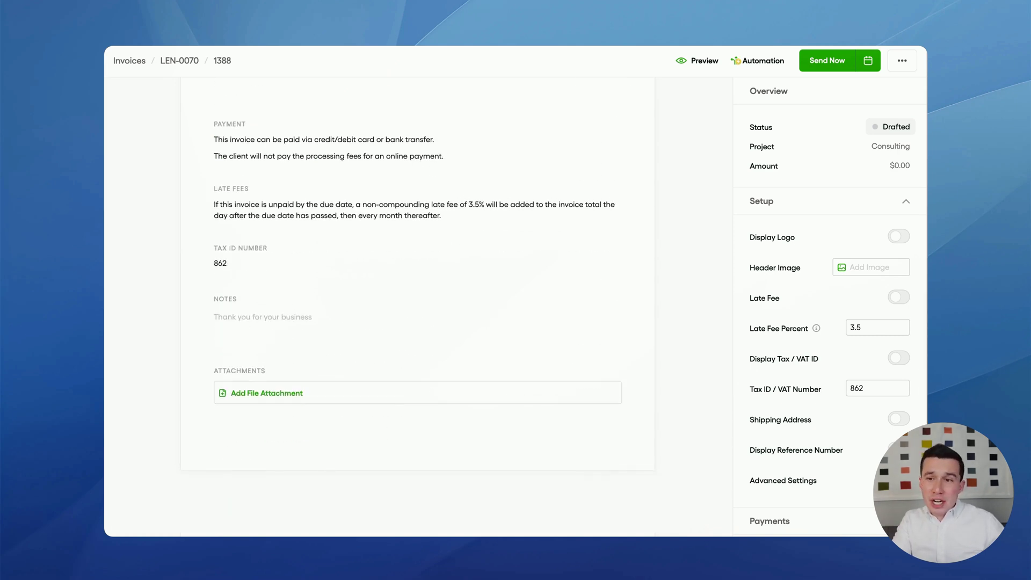
click(829, 63)
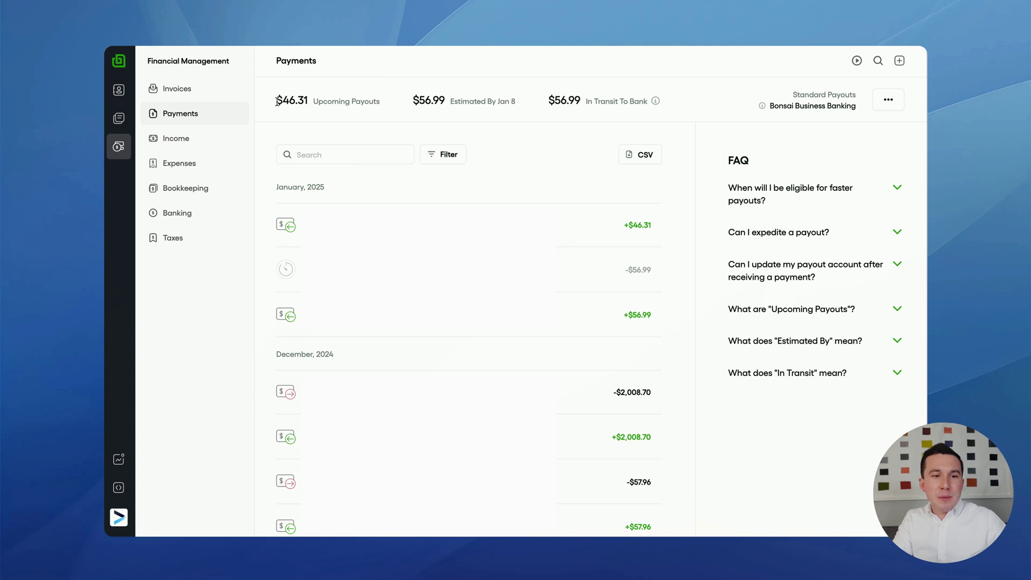
Examine the upcoming, estimated and in-transit payout amounts on the Payments page.
drag(276, 101, 669, 118)
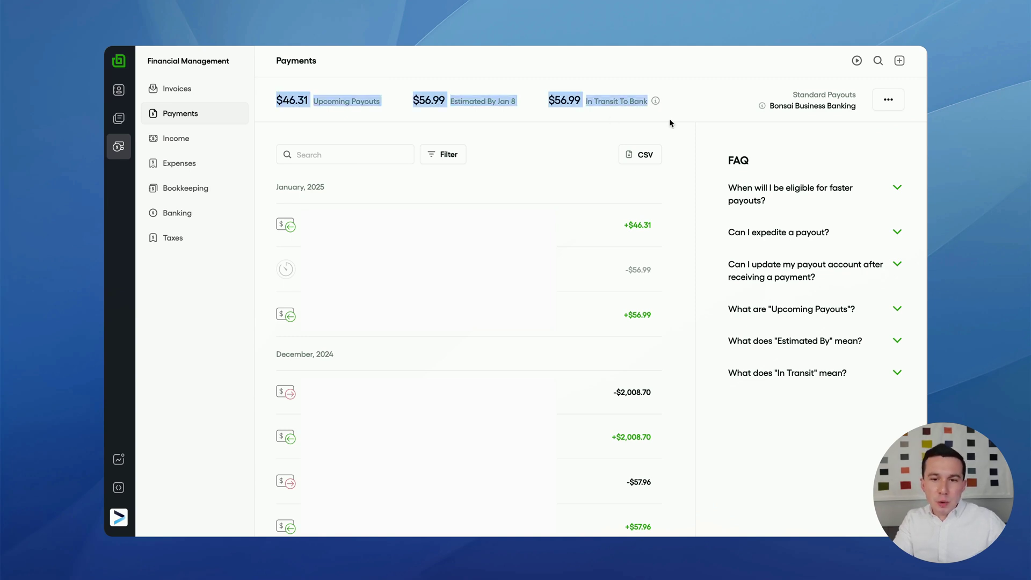
click(679, 115)
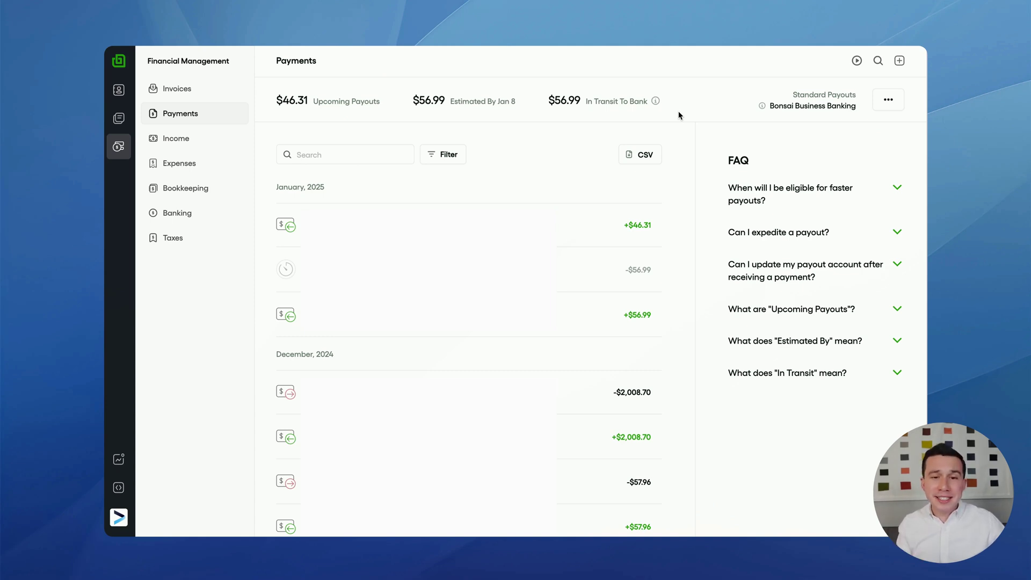
Open the expenses list, view the details of the WEBFLOW.COM expense and close it without saving.
click(192, 159)
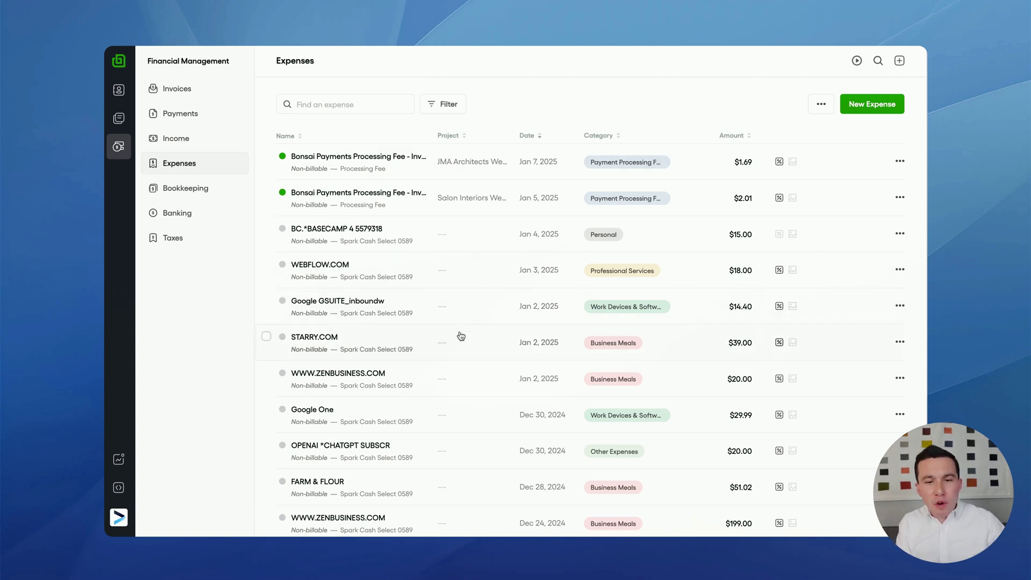
click(607, 270)
click(598, 266)
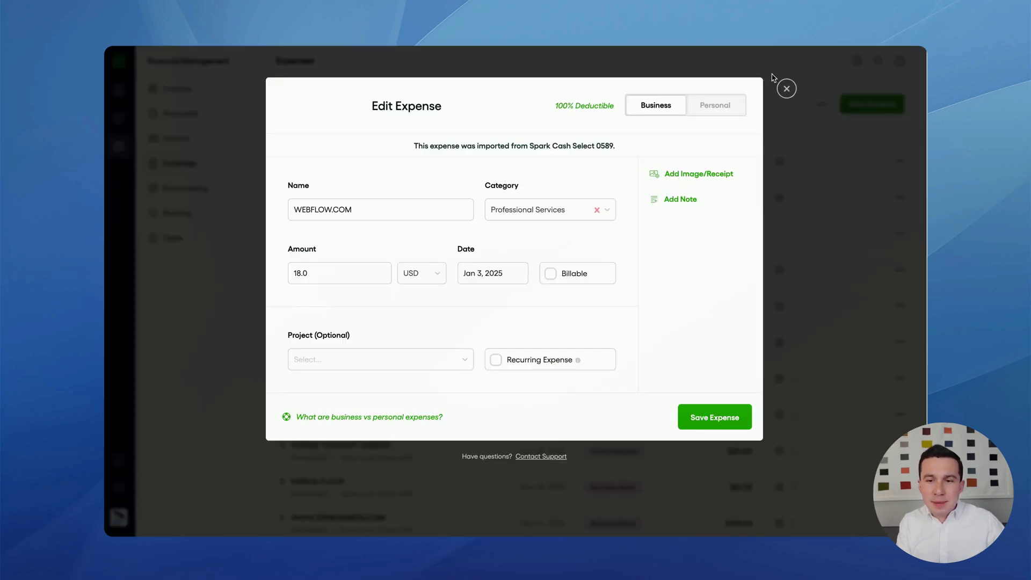
click(783, 88)
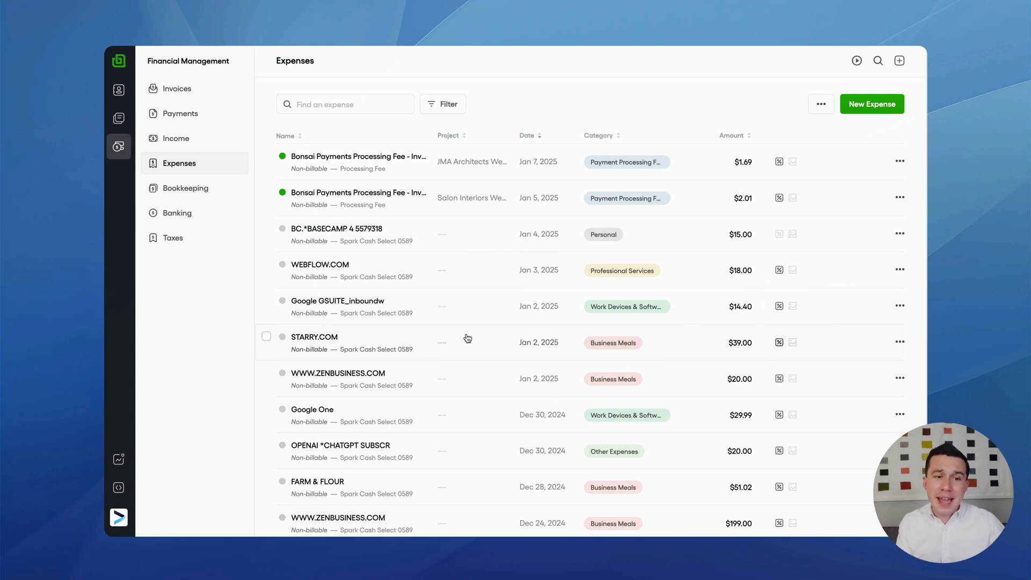
Examine the profit and loss chart and the expense category breakdown in Bookkeeping, and open the Banking page.
click(186, 188)
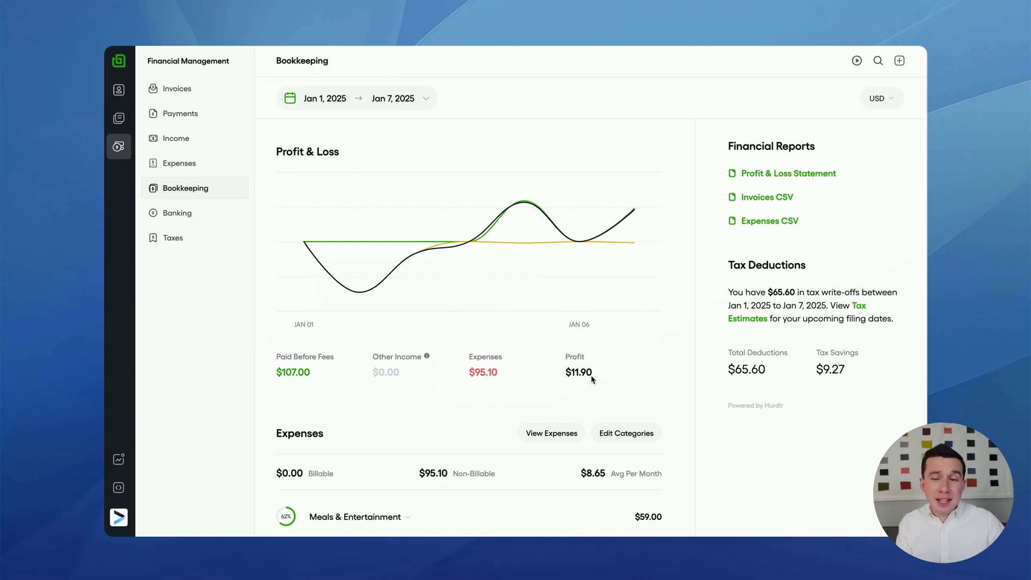
scroll(564, 357, down, 2)
scroll(331, 390, down, 2)
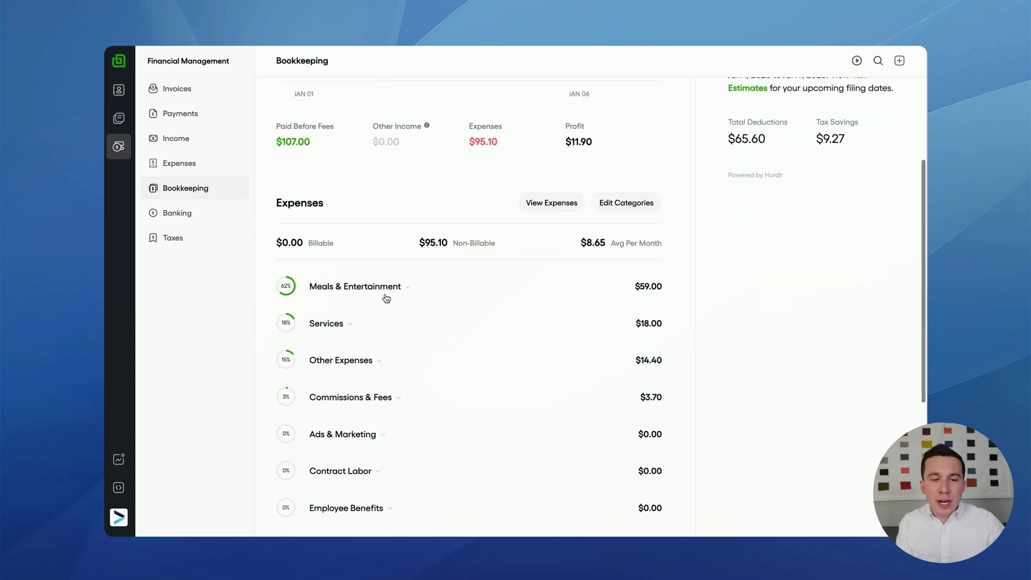
scroll(386, 298, down, 2)
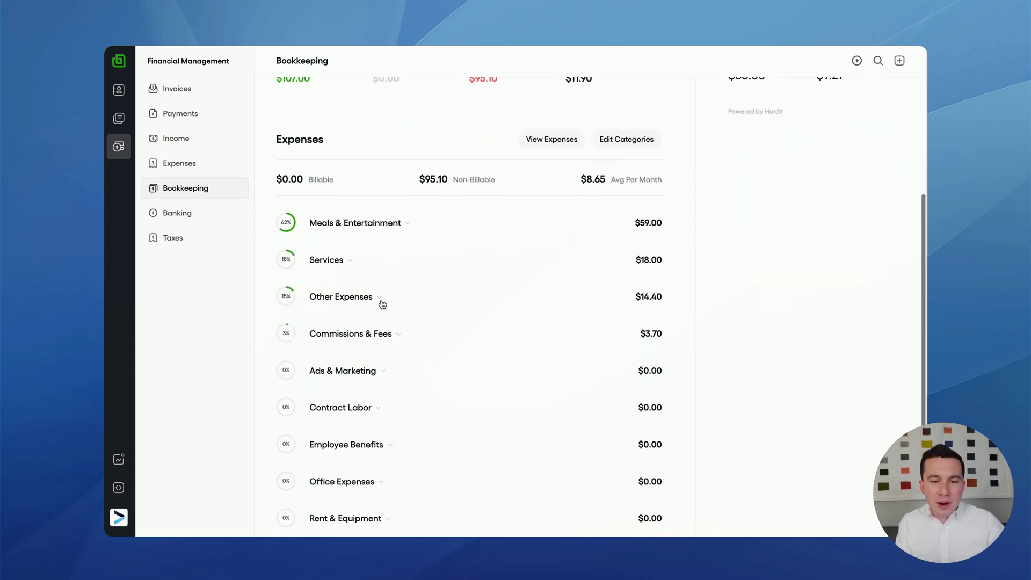
scroll(389, 285, down, 4)
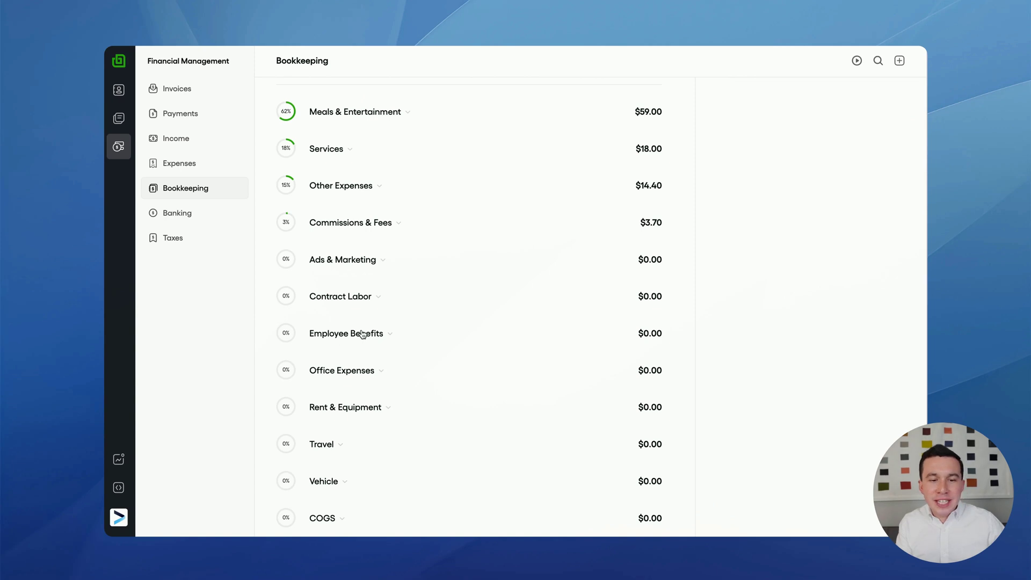
scroll(362, 334, down, 2)
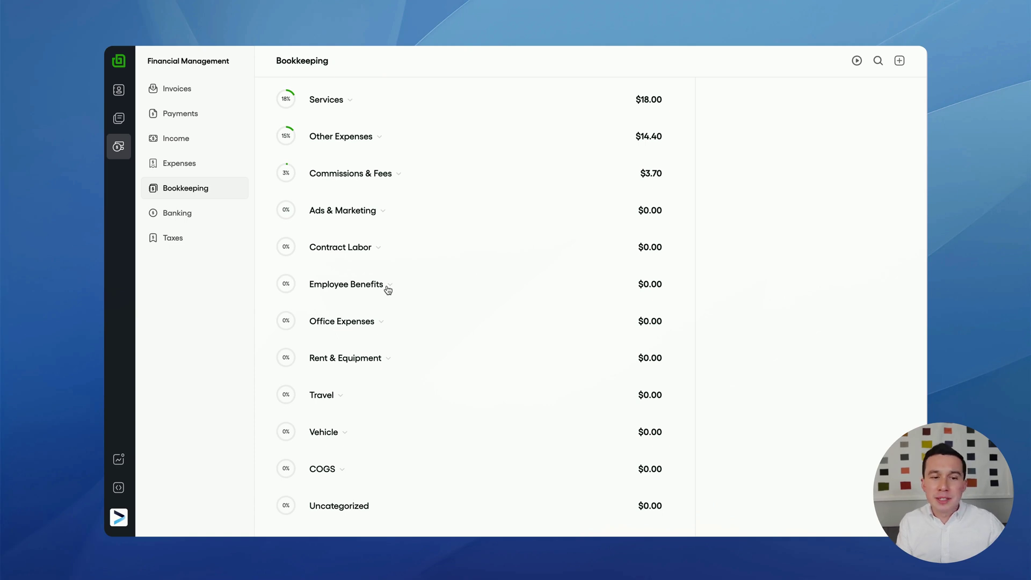
scroll(387, 289, up, 15)
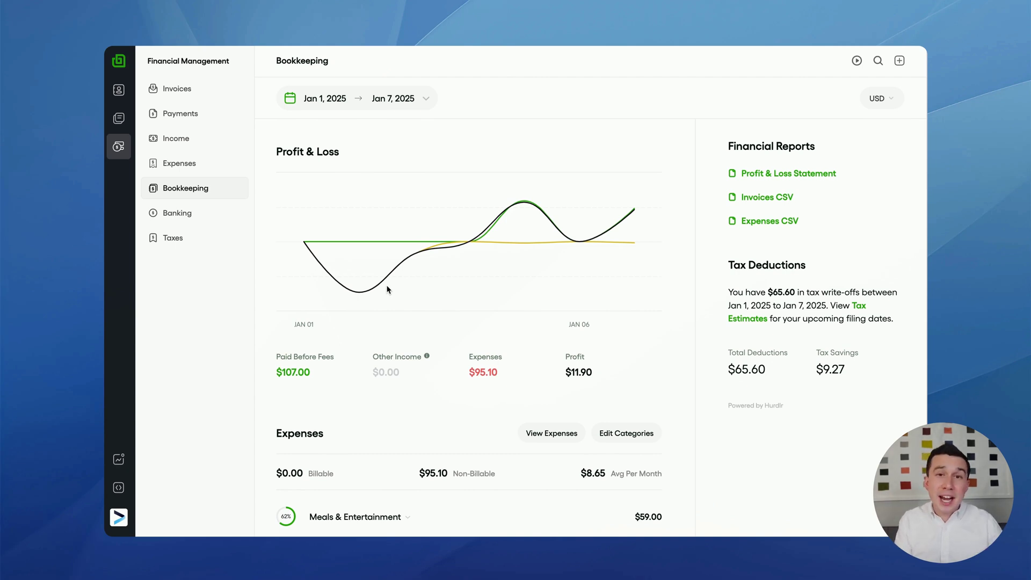
click(177, 213)
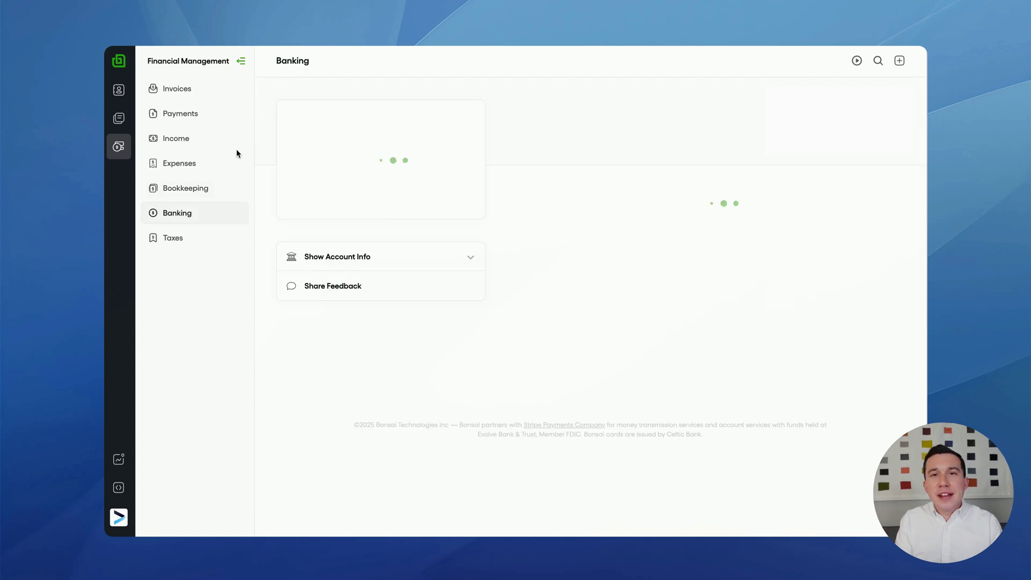